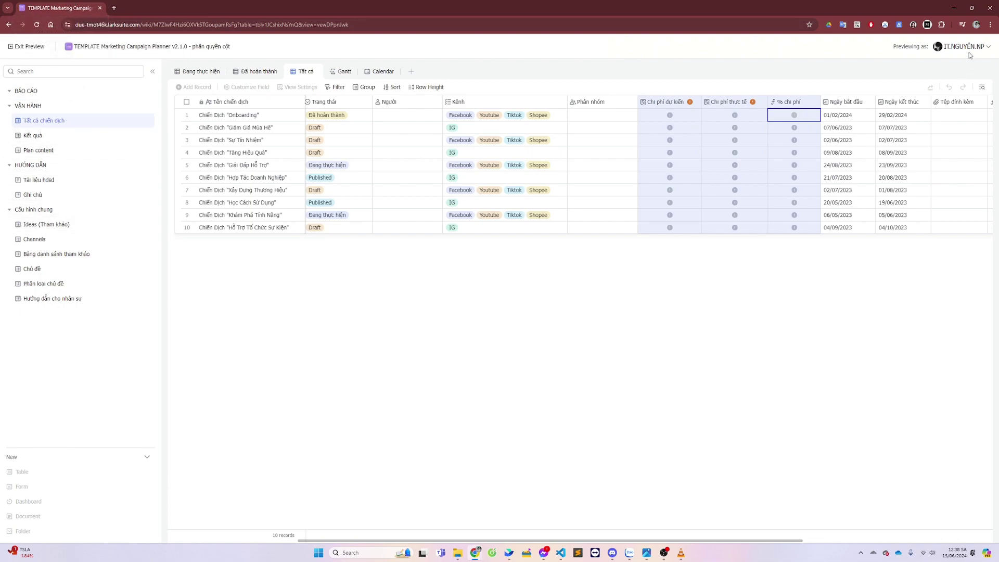
# Preview the base as the QUẢN LÝ role member and check the Chi phí dự kiến and Chi phí thực tế columns
pyautogui.click(960, 46)
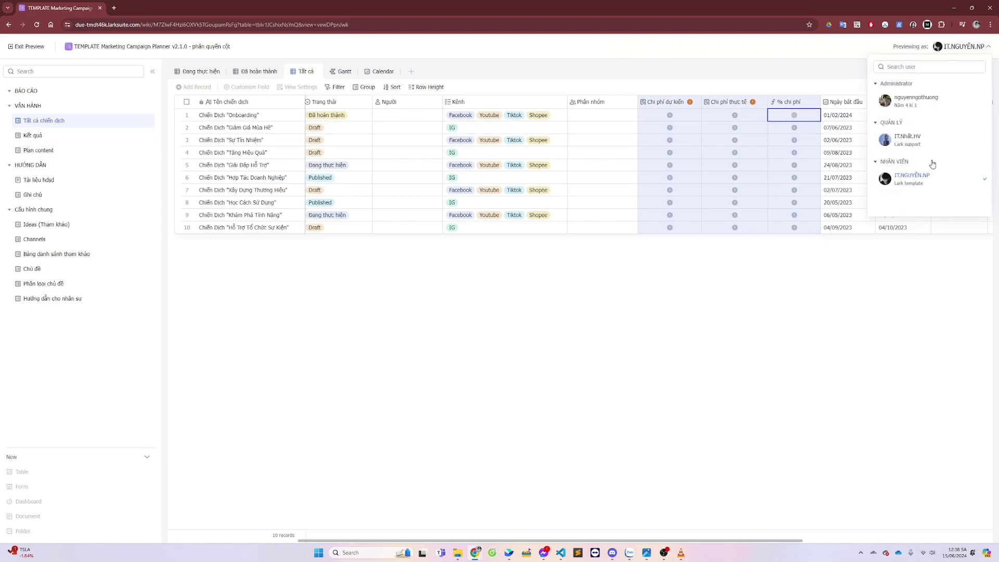
pyautogui.click(934, 141)
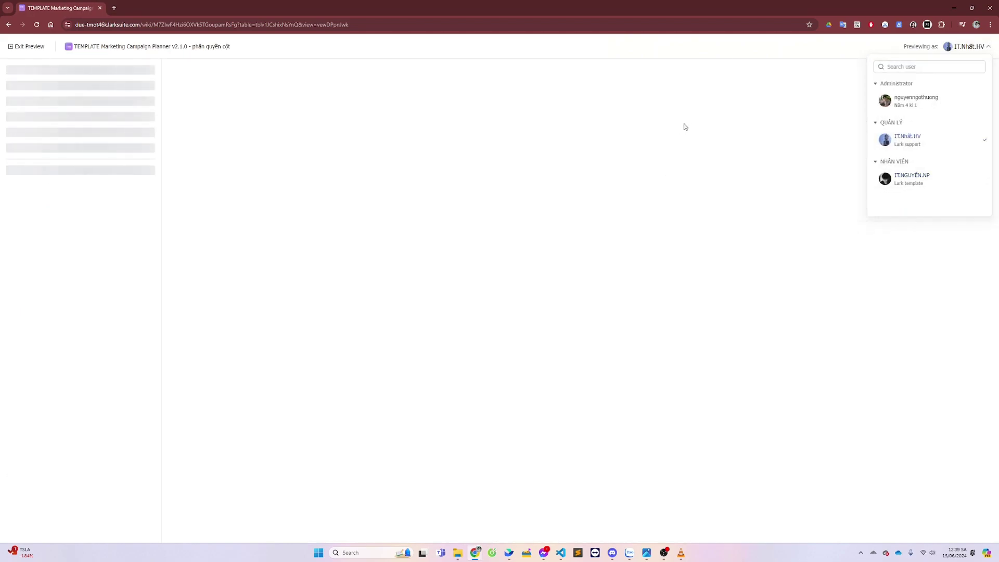
pyautogui.moveTo(680, 117); pyautogui.dragTo(689, 223)
pyautogui.moveTo(750, 116); pyautogui.dragTo(739, 227)
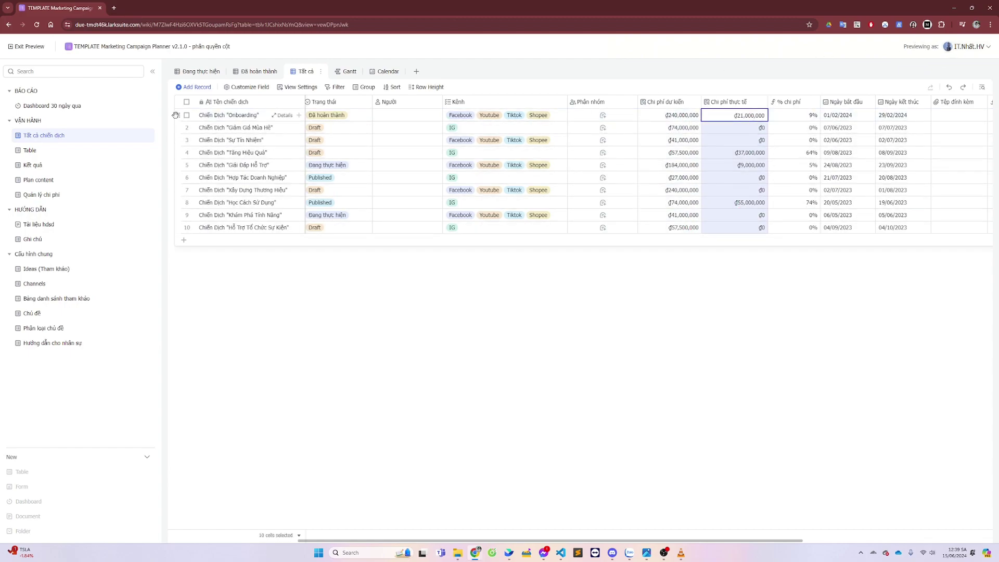
# Check the campaign estimates in Table and the Số tiền (VNĐ) amounts in Quản lý chi phí
pyautogui.click(61, 150)
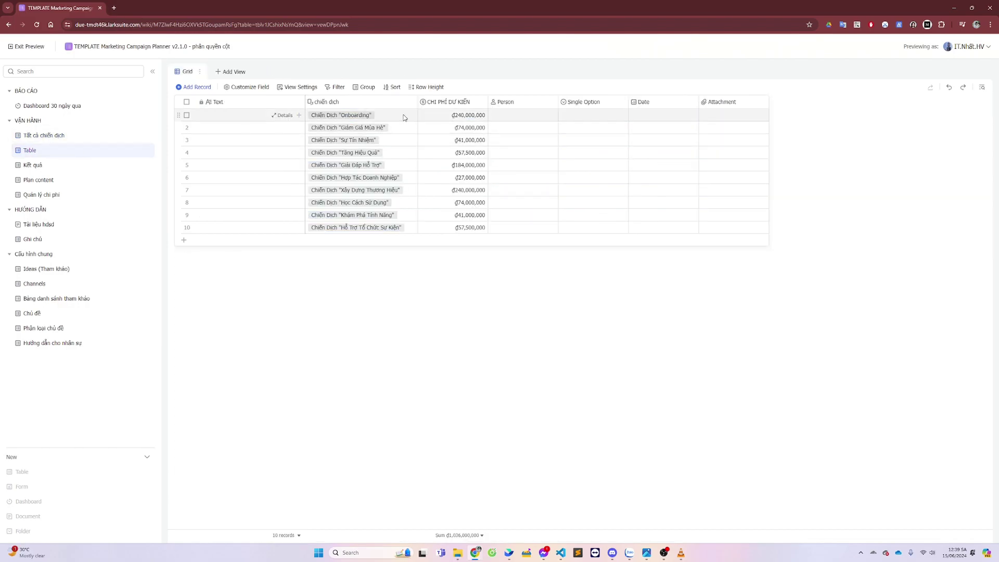
pyautogui.moveTo(403, 118); pyautogui.dragTo(468, 229)
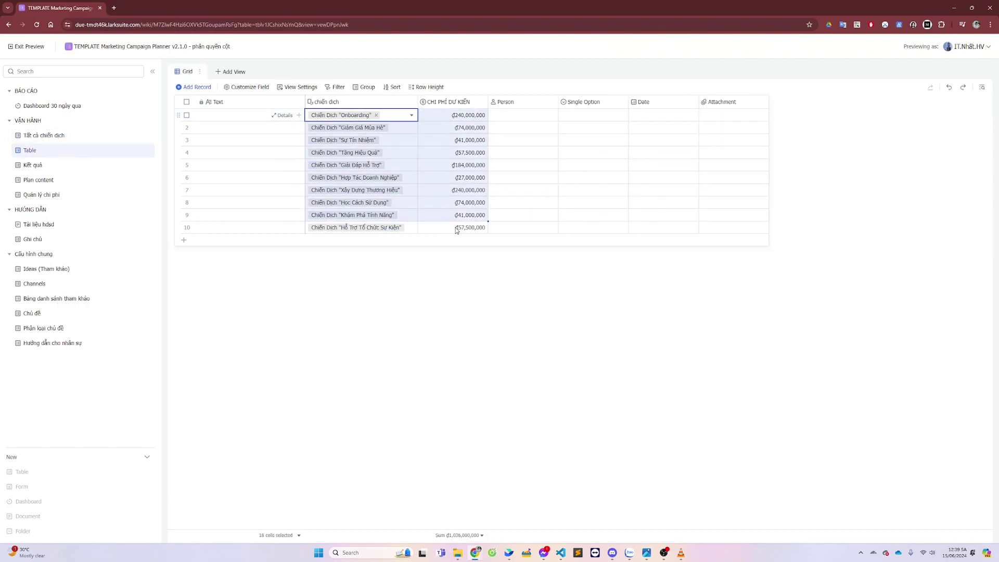
pyautogui.click(51, 196)
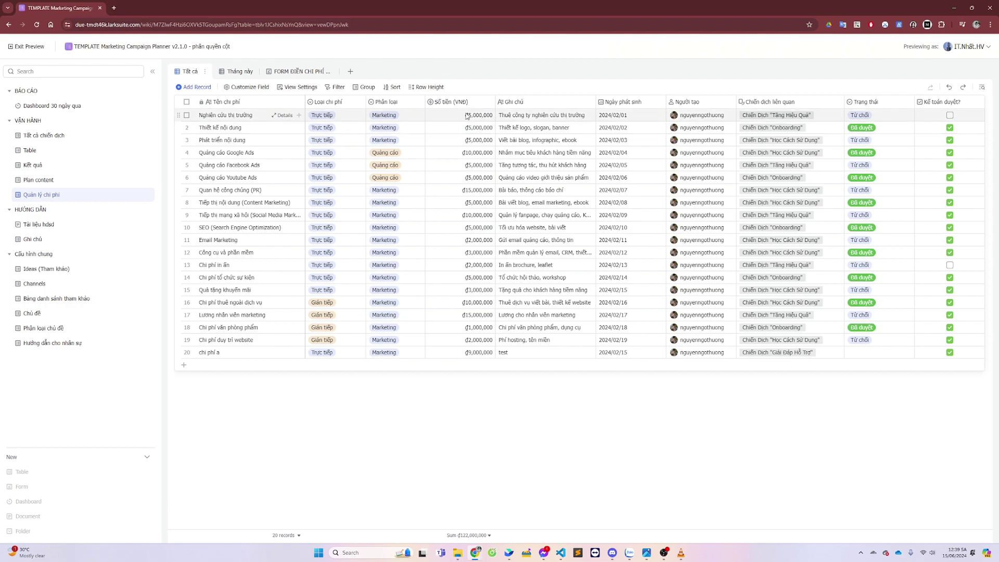
pyautogui.moveTo(458, 115); pyautogui.dragTo(454, 354)
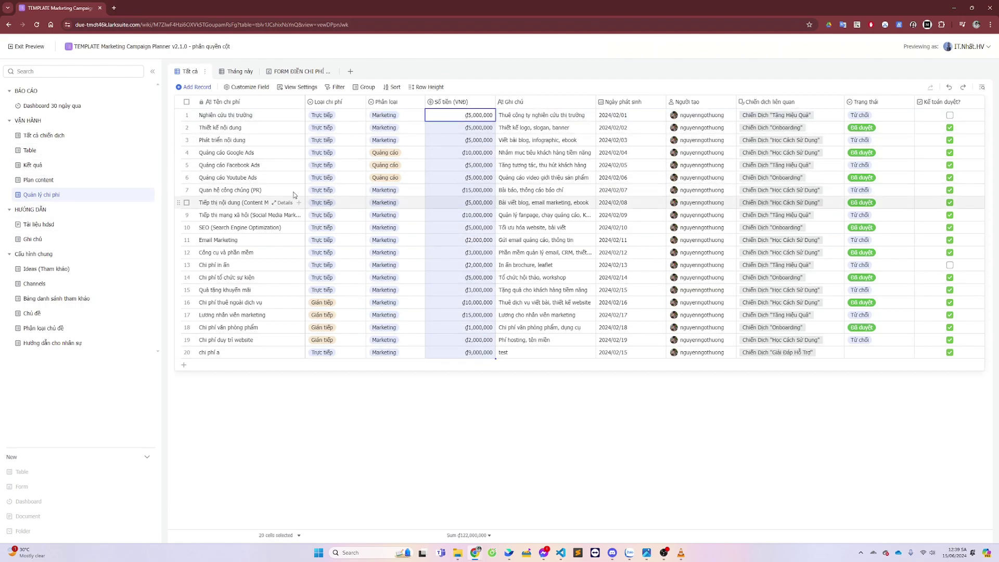
# Review the Chi phí dự kiến, Chi phí thực tế and % chi phí columns of the Tất cả chiến dịch table
pyautogui.click(73, 136)
pyautogui.moveTo(673, 101); pyautogui.dragTo(762, 107)
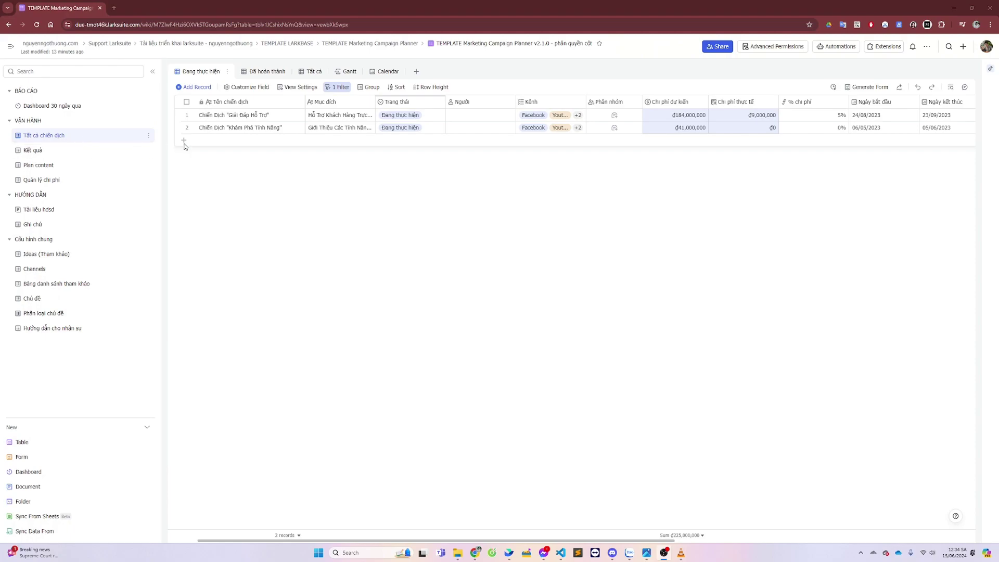
pyautogui.click(672, 104)
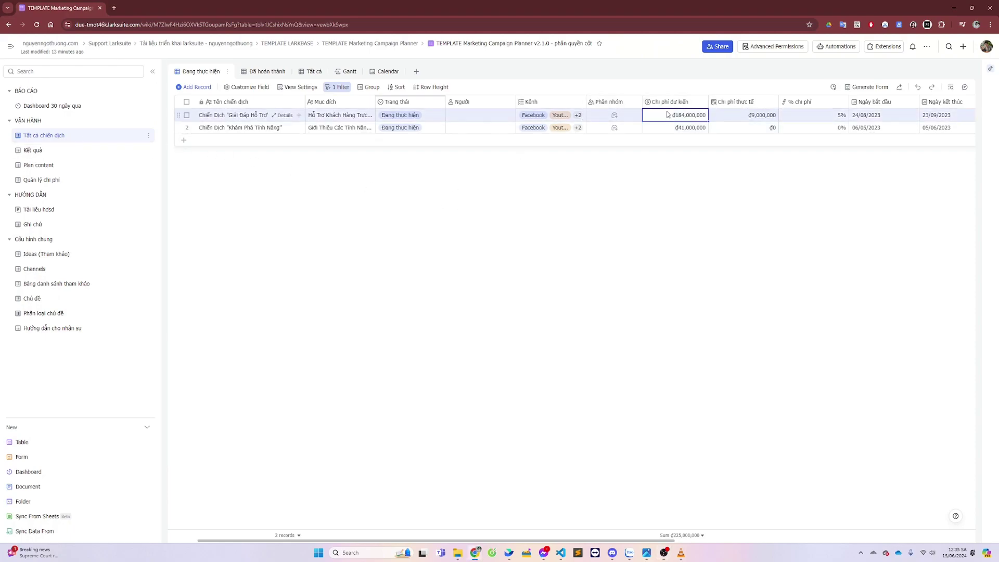
pyautogui.click(738, 102)
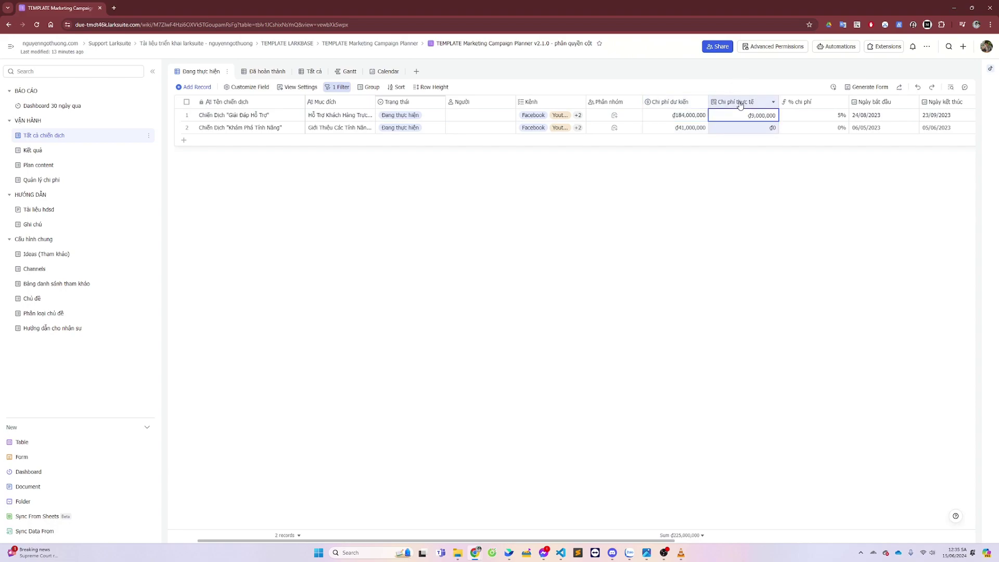
pyautogui.moveTo(676, 102); pyautogui.dragTo(802, 92)
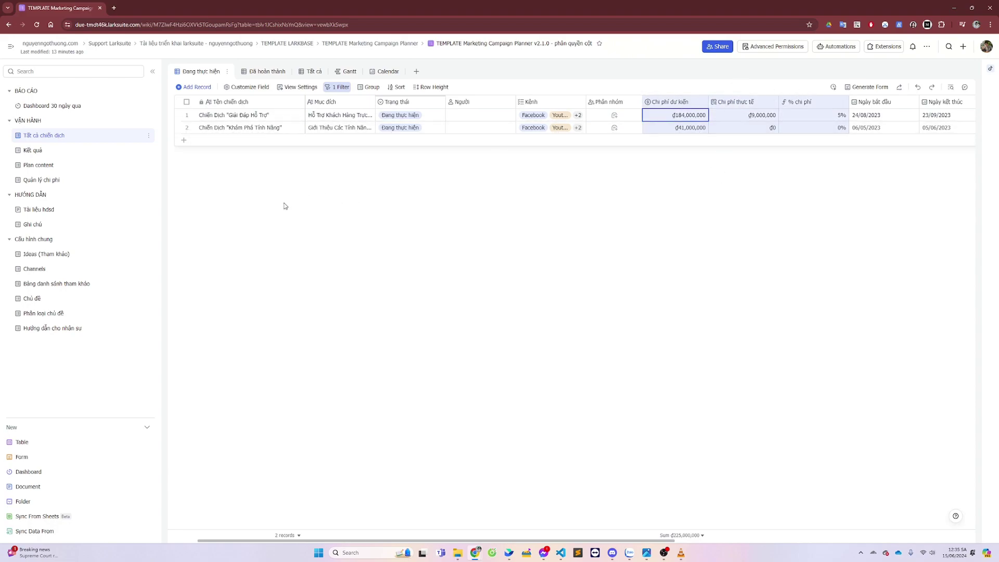
# Inspect the lookup configuration of the Chi phí thực tế field and close it without saving
pyautogui.click(774, 102)
pyautogui.click(755, 116)
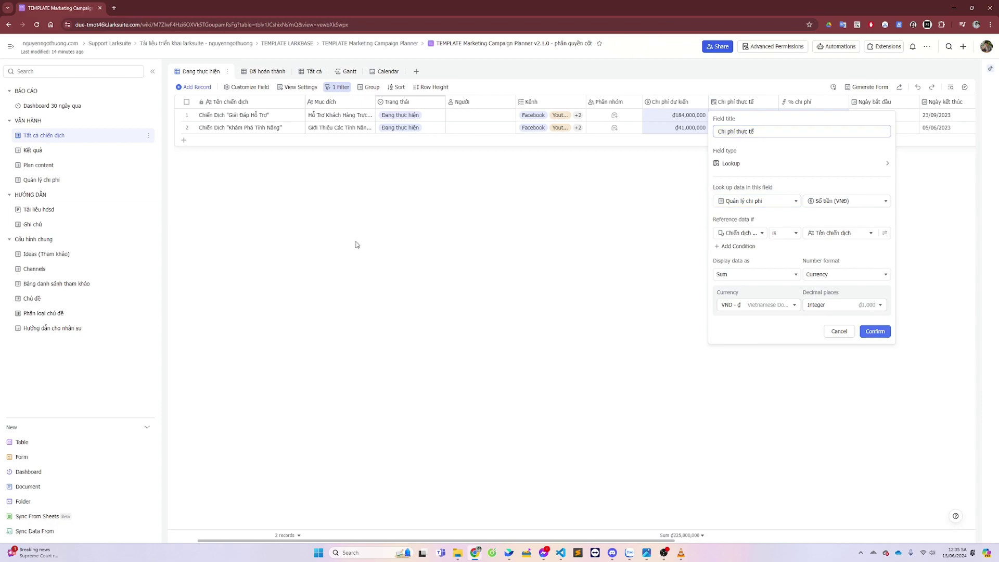
pyautogui.click(839, 331)
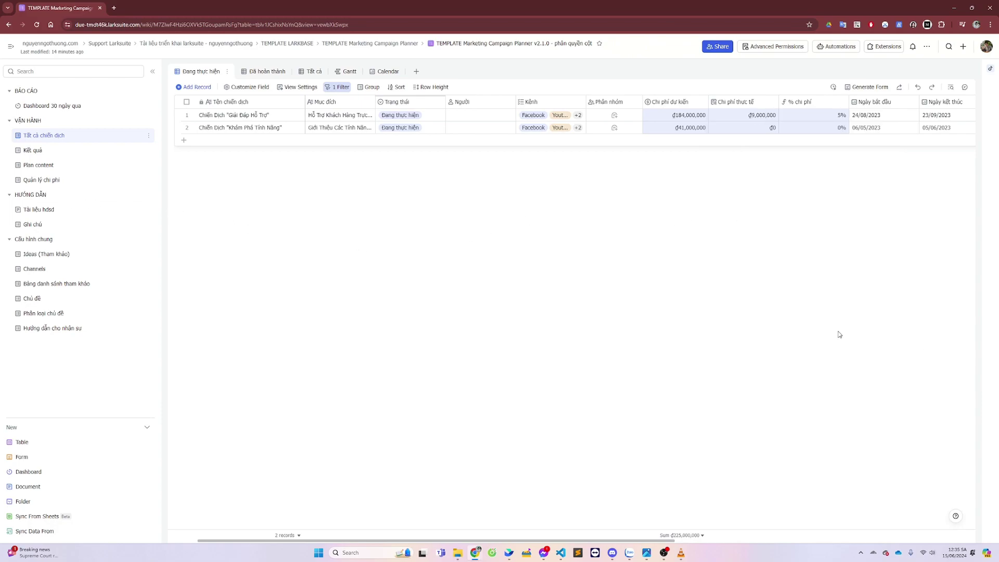
# Compare the expense records in Quản lý chi phí with the cost columns and other fields of Tất cả chiến dịch
pyautogui.click(86, 180)
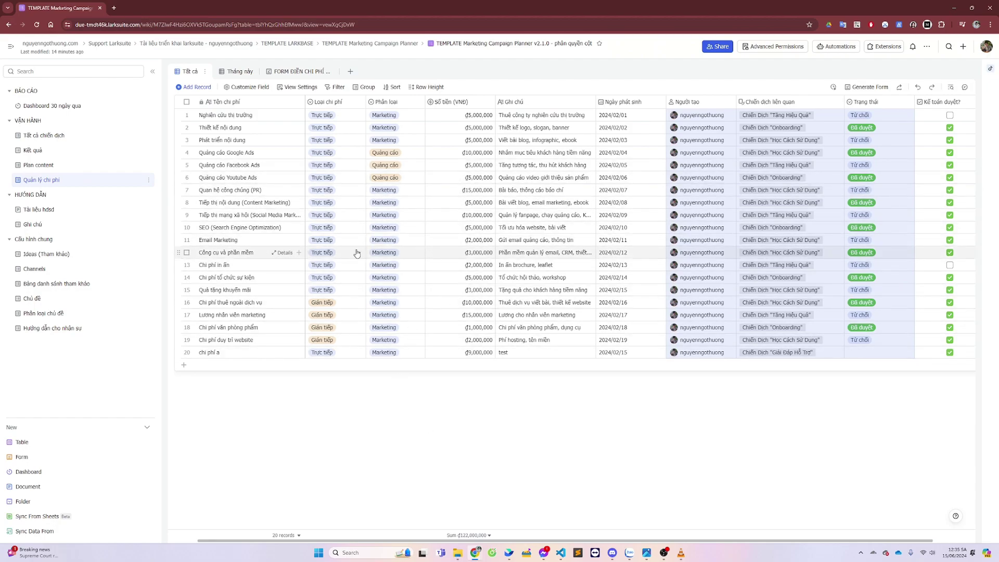
pyautogui.click(53, 136)
pyautogui.moveTo(755, 116); pyautogui.dragTo(753, 124)
pyautogui.moveTo(677, 115); pyautogui.dragTo(676, 128)
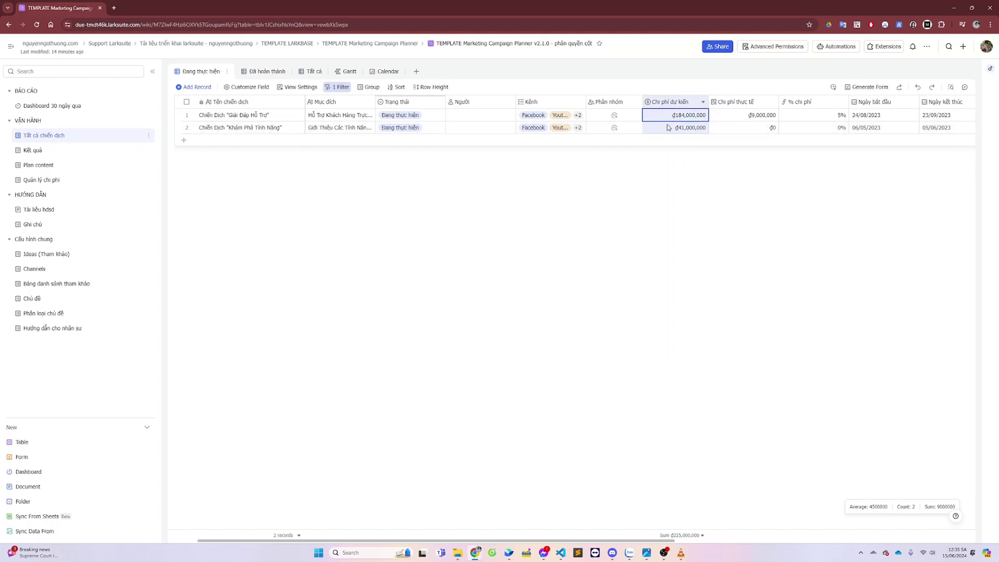
pyautogui.moveTo(246, 104); pyautogui.dragTo(608, 94)
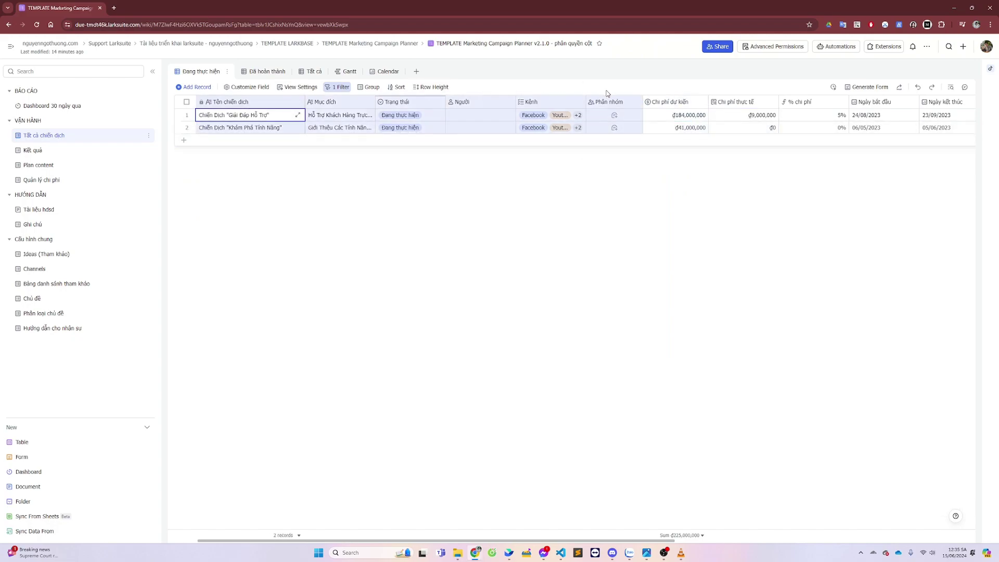
pyautogui.click(679, 107)
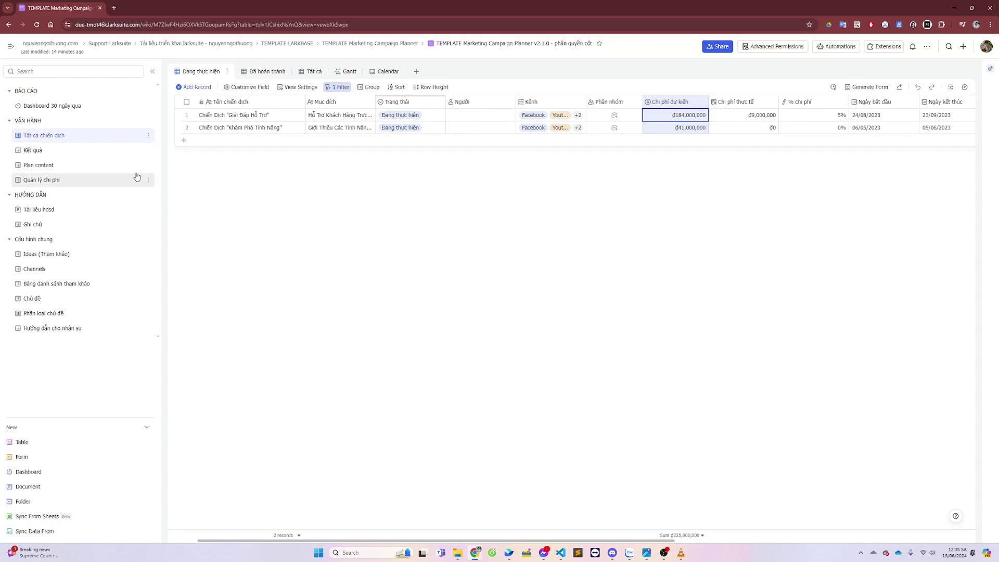
# Create a new table and place it directly below Tất cả chiến dịch in the VẬN HÀNH group
pyautogui.click(43, 443)
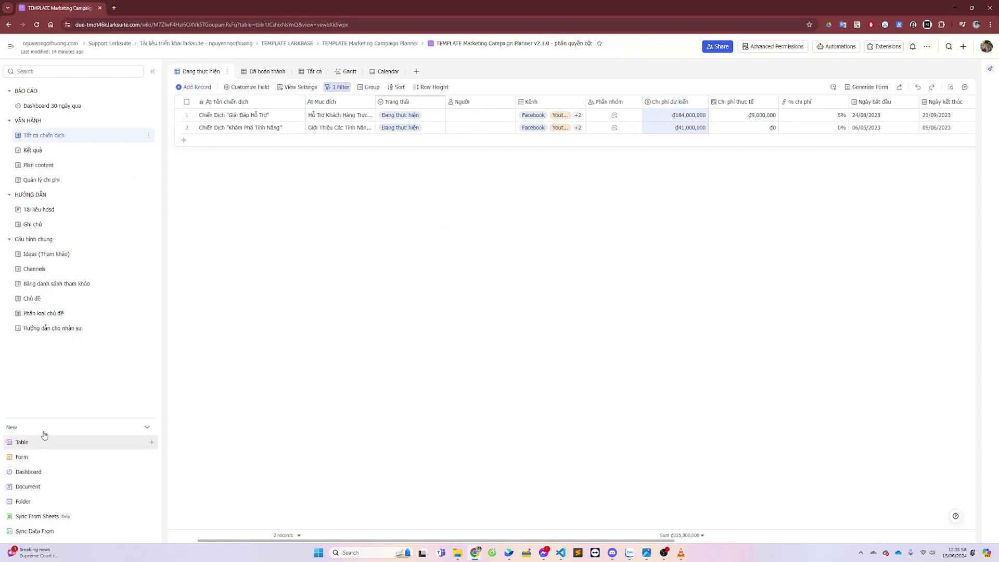
pyautogui.press('Return')
pyautogui.moveTo(31, 343); pyautogui.dragTo(52, 153)
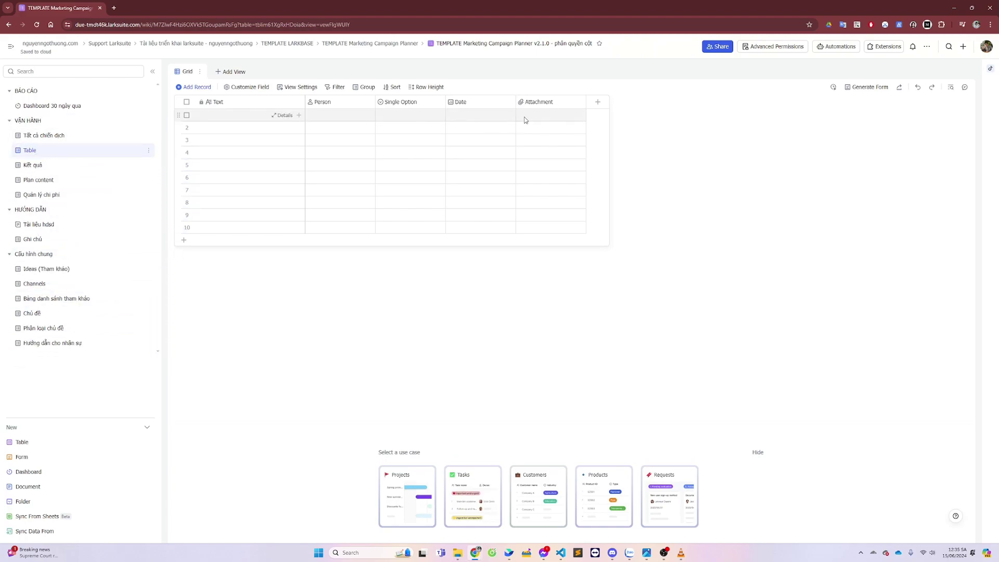
# Add a One-way Link field titled "chiến dịch" to the new table, linked to all records of Tất cả chiến dịch
pyautogui.click(598, 102)
pyautogui.click(672, 163)
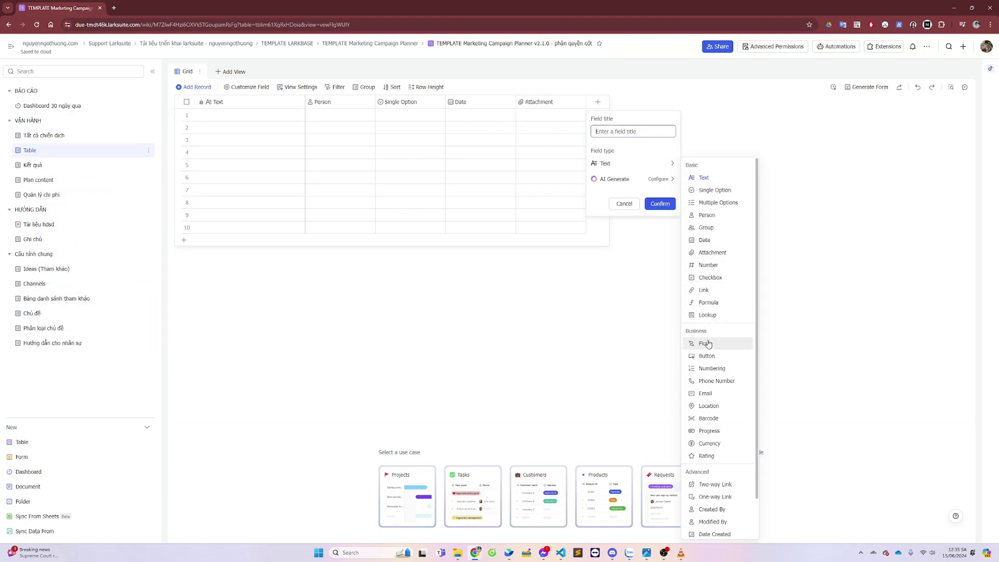
pyautogui.scroll(-2, 709, 405)
pyautogui.click(708, 453)
pyautogui.click(624, 195)
pyautogui.click(631, 208)
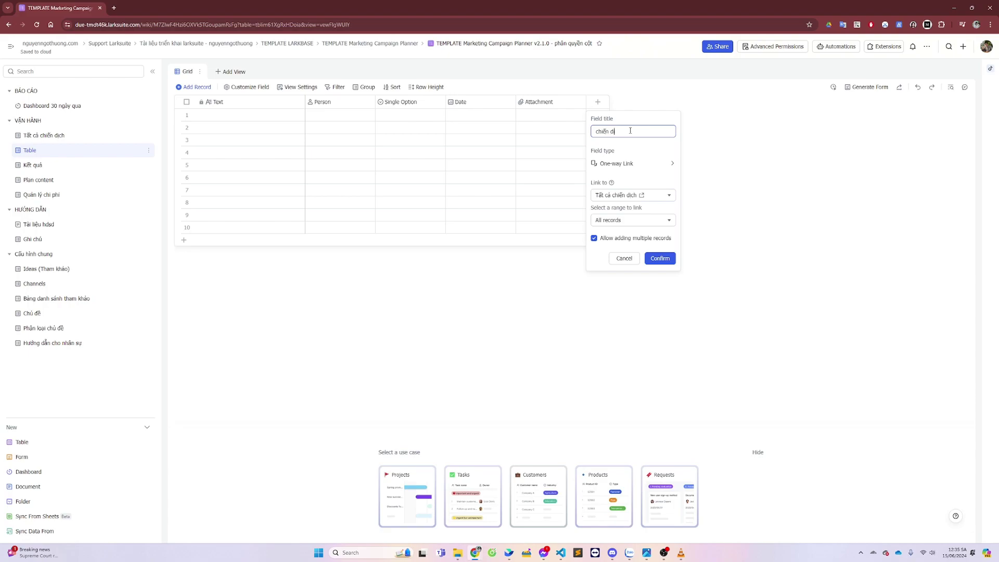
pyautogui.press('Return')
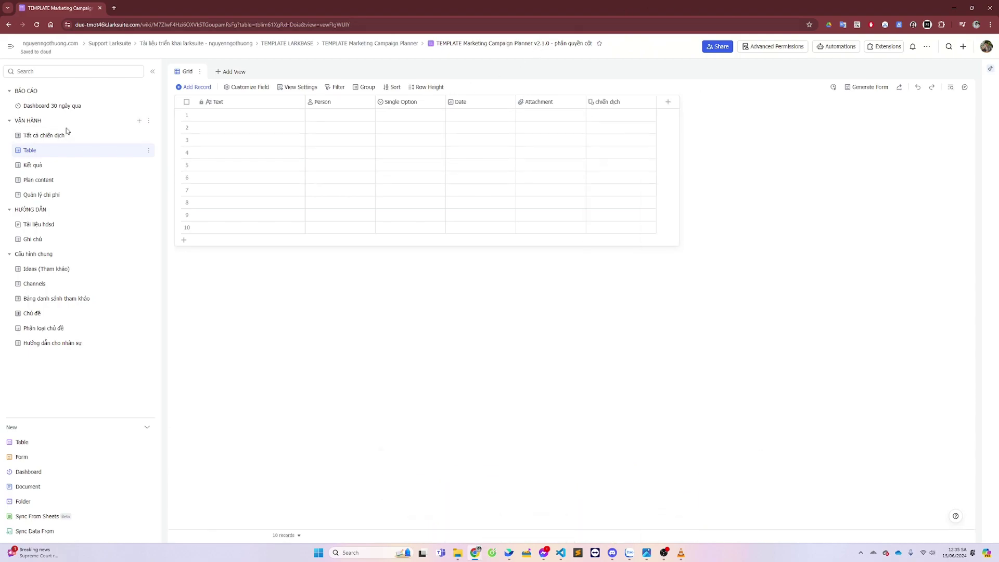
# Copy all campaign names from the Tất cả view of Tất cả chiến dịch into the new table's chiến dịch field
pyautogui.click(67, 135)
pyautogui.click(235, 104)
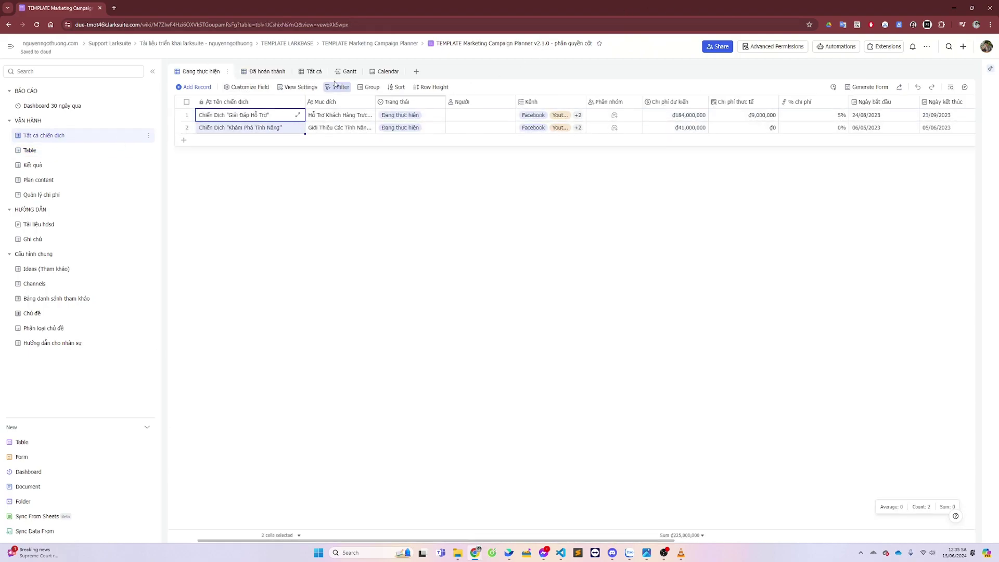
pyautogui.press('Escape')
pyautogui.click(315, 79)
pyautogui.moveTo(234, 115); pyautogui.dragTo(238, 228)
pyautogui.hotkey('ctrl', 'c')
pyautogui.click(30, 150)
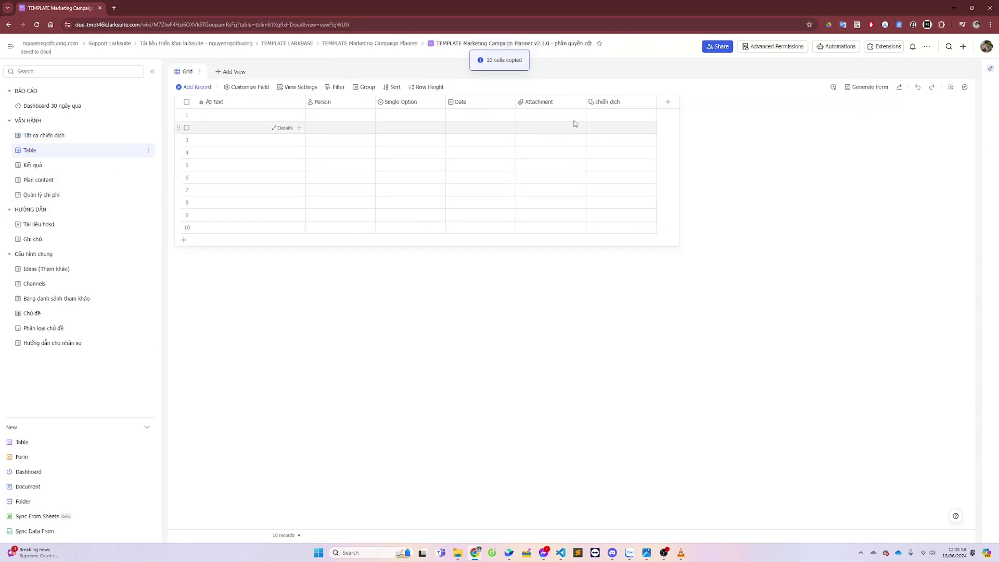
pyautogui.click(613, 147)
pyautogui.moveTo(612, 115); pyautogui.dragTo(614, 234)
pyautogui.hotkey('ctrl', 'v')
# Move the chiến dịch field directly after the Text field and widen it to fit the campaign names
pyautogui.moveTo(613, 106); pyautogui.dragTo(312, 98)
pyautogui.moveTo(374, 101); pyautogui.dragTo(417, 102)
pyautogui.click(452, 115)
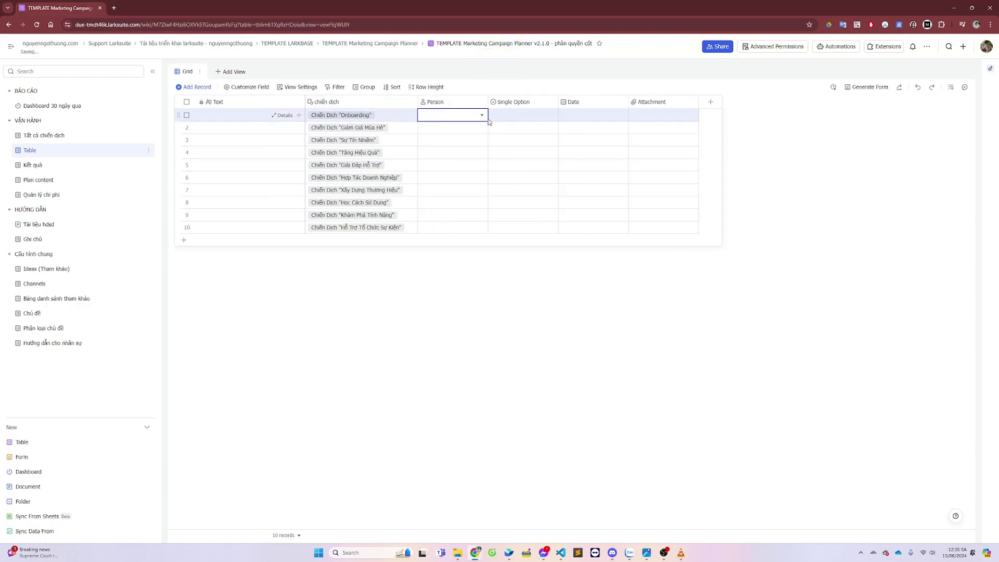
# Copy the Chi phí dự kiến values of all campaigns from Tất cả chiến dịch into a new field in Table
pyautogui.click(81, 135)
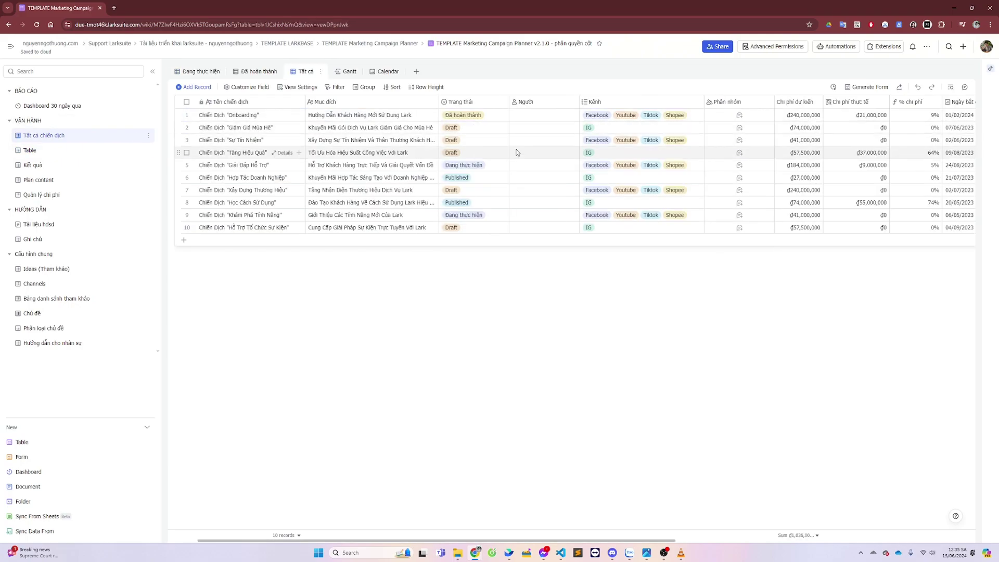
pyautogui.click(785, 102)
pyautogui.hotkey('ctrl', 'c')
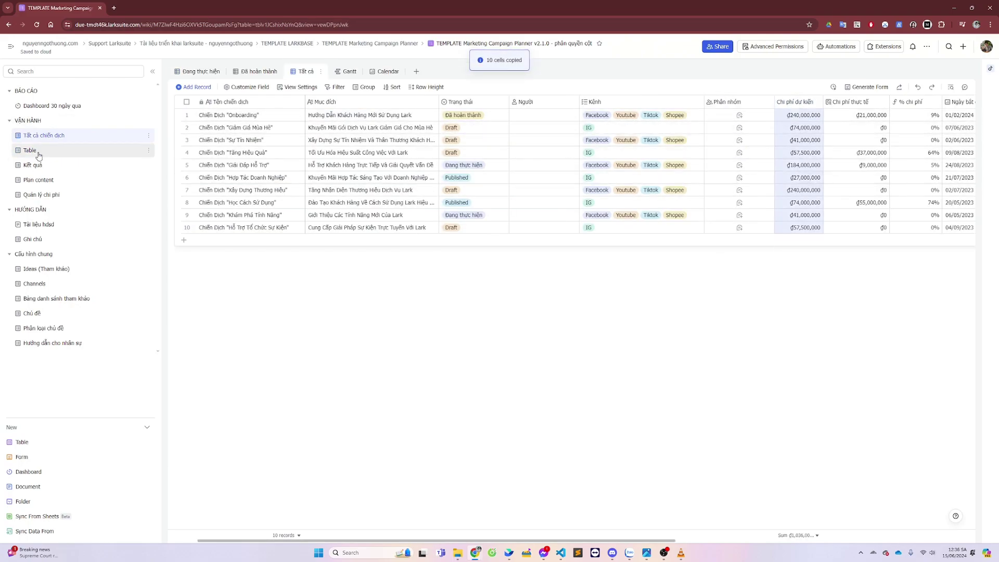
pyautogui.click(29, 151)
pyautogui.click(711, 102)
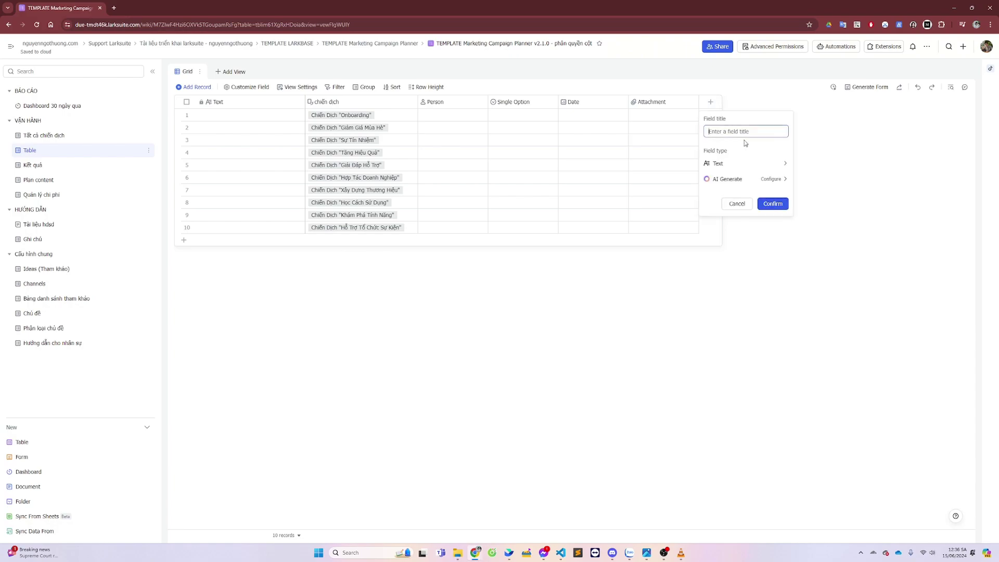
pyautogui.click(773, 203)
pyautogui.click(720, 102)
pyautogui.hotkey('ctrl', 'v')
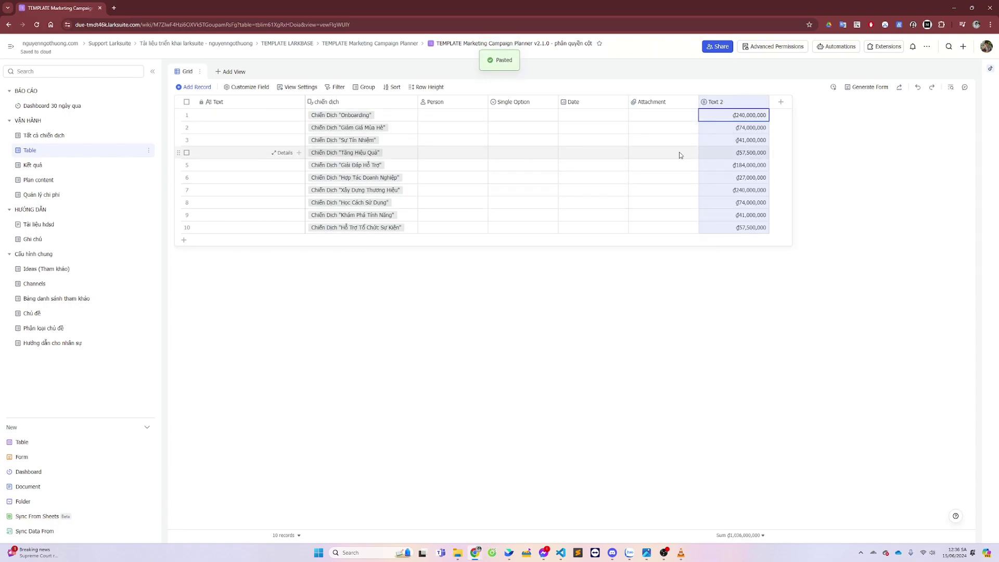
# Move the pasted cost field directly after chiến dịch and rename it CHI PHÍ DỰ KIẾN
pyautogui.moveTo(725, 112); pyautogui.dragTo(446, 107)
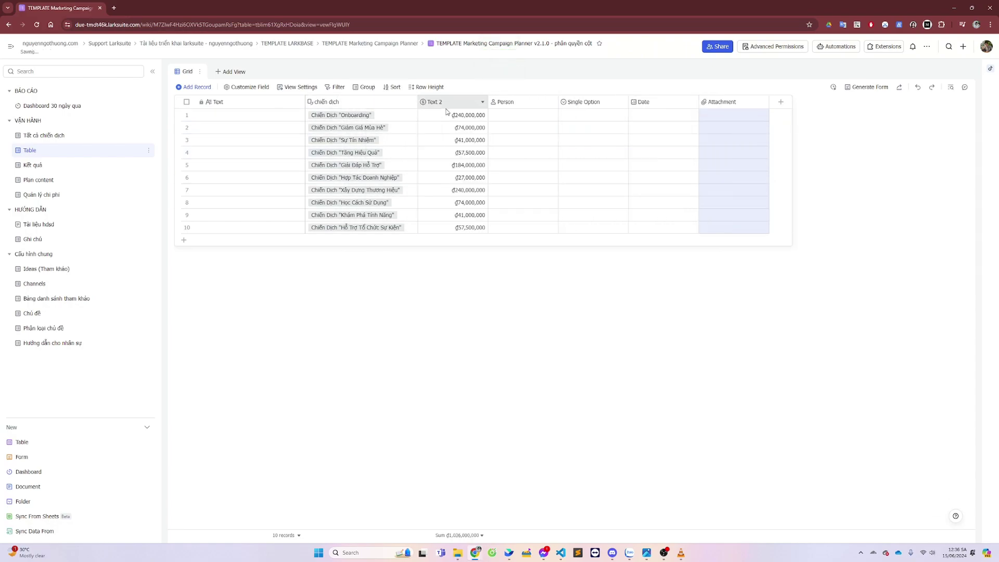
pyautogui.doubleClick(446, 102)
pyautogui.write('CHI PHÍ DỰ KIẾN')
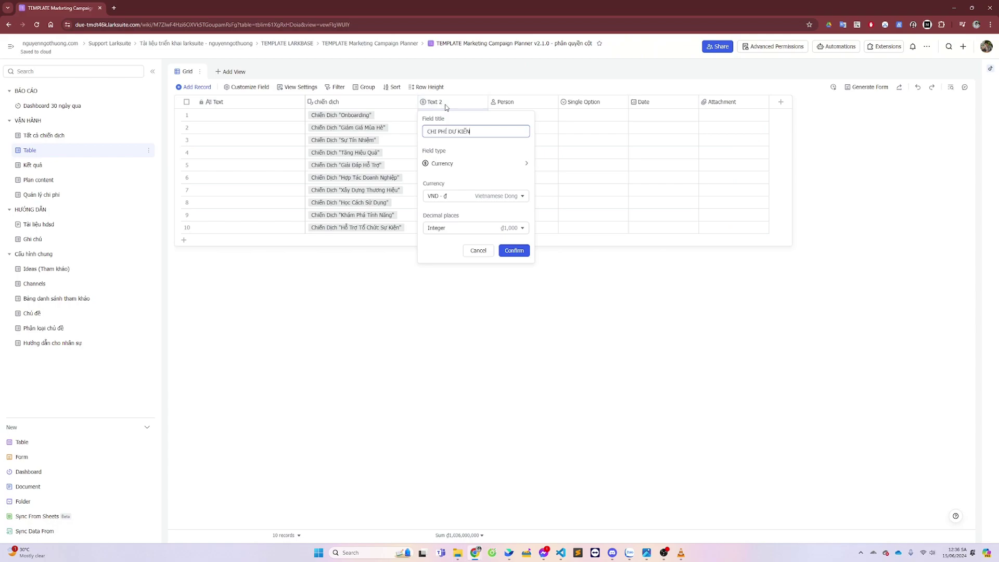
pyautogui.press('Return')
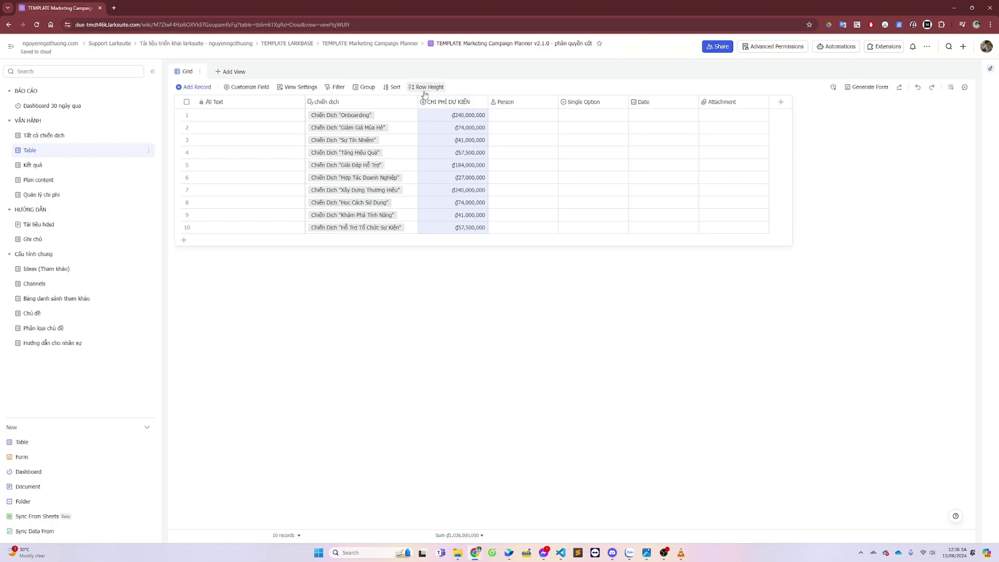
pyautogui.click(355, 103)
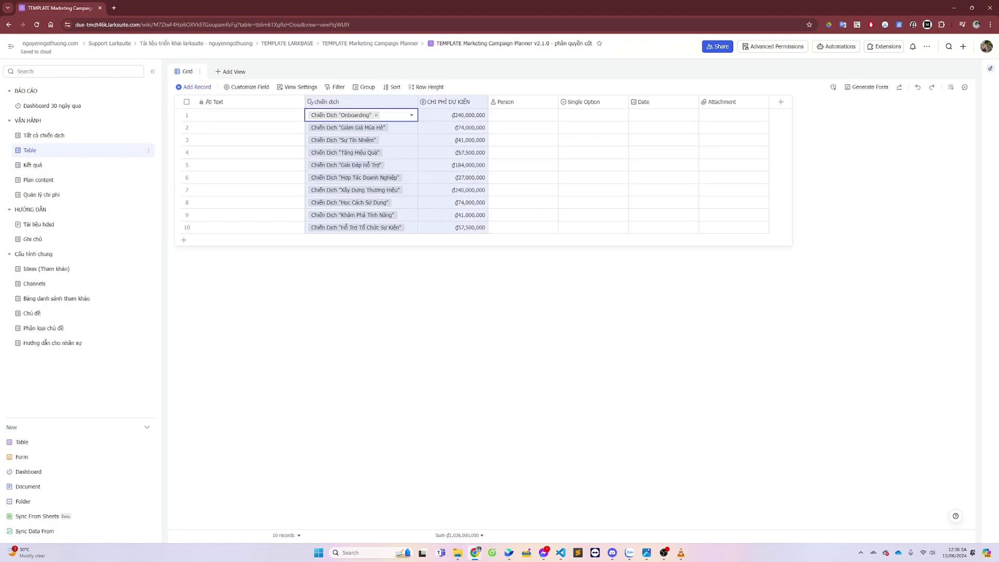
# Change the Chi phí dự kiến field in Tất cả chiến dịch to a Lookup of CHI PHÍ DỰ KIẾN from Table
pyautogui.click(75, 136)
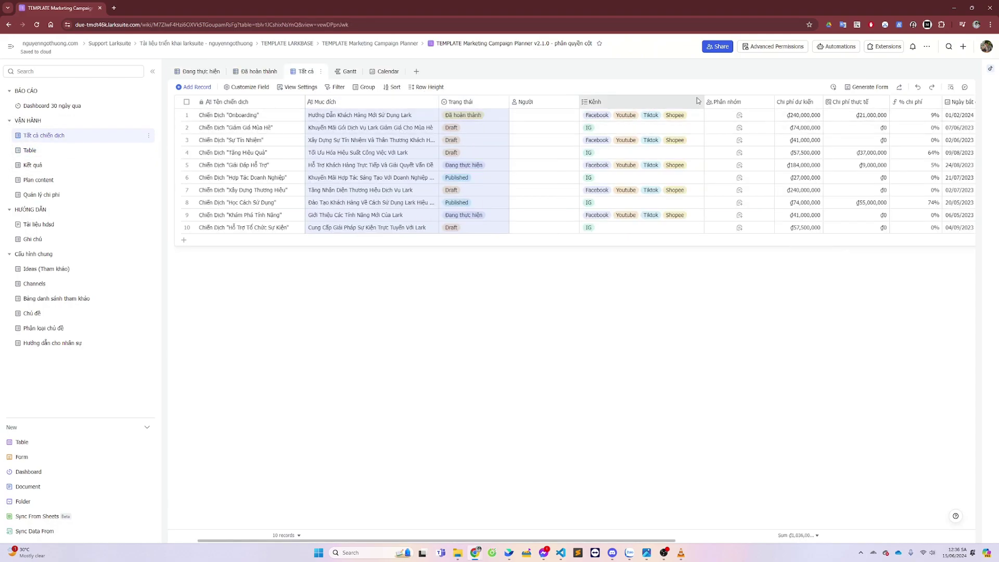
pyautogui.rightClick(796, 104)
pyautogui.click(798, 117)
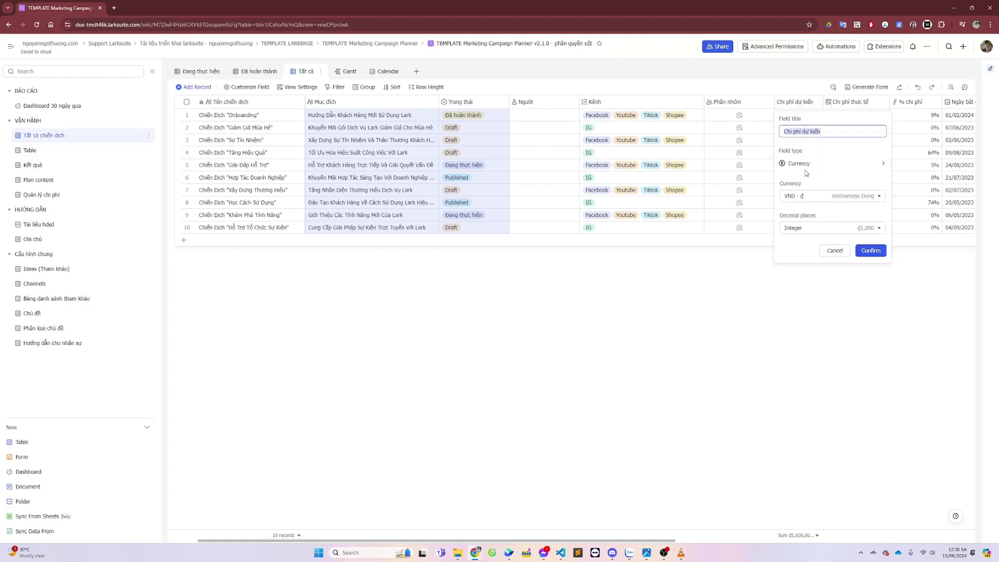
pyautogui.click(806, 166)
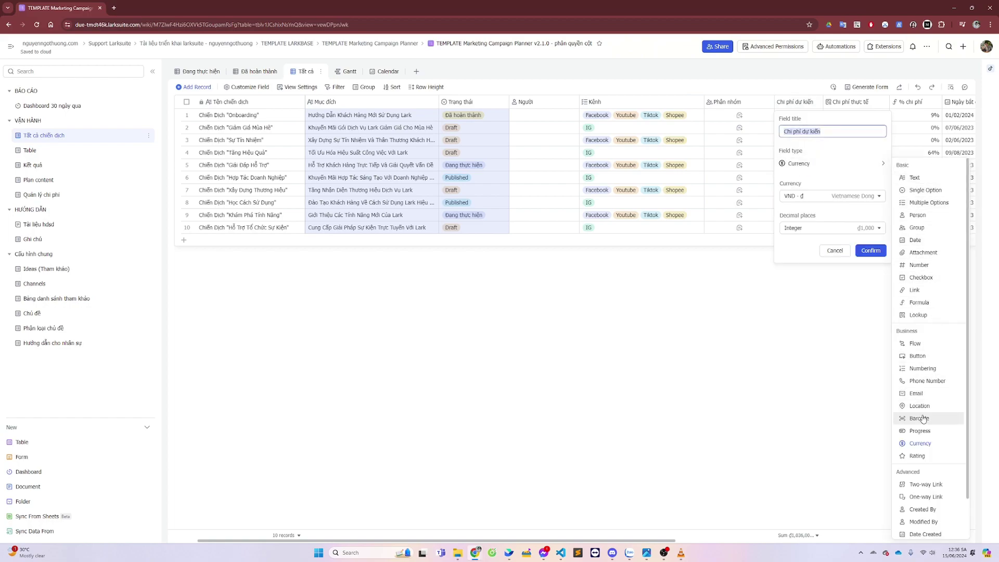
pyautogui.click(859, 165)
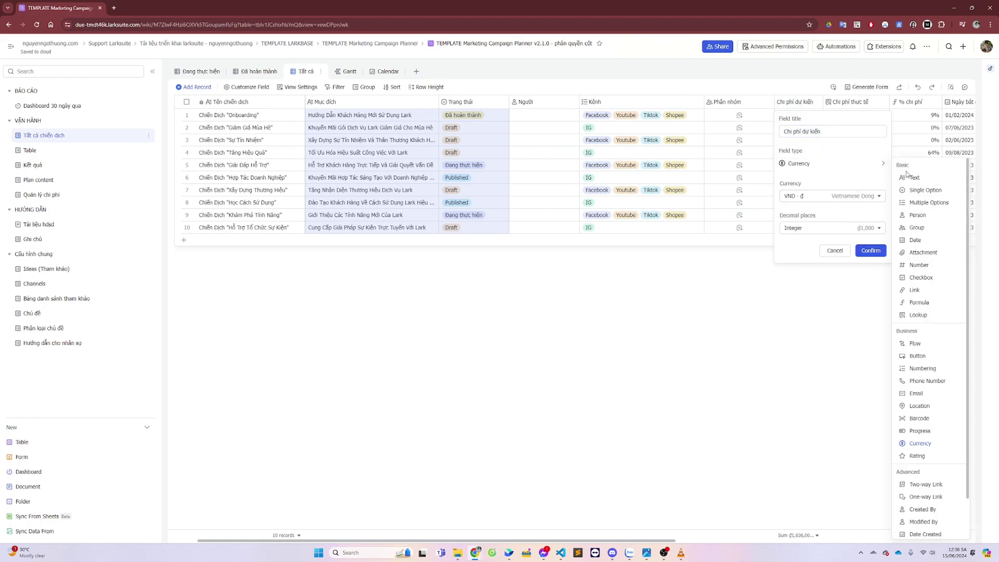
pyautogui.click(908, 316)
pyautogui.click(814, 209)
pyautogui.click(817, 230)
pyautogui.click(885, 201)
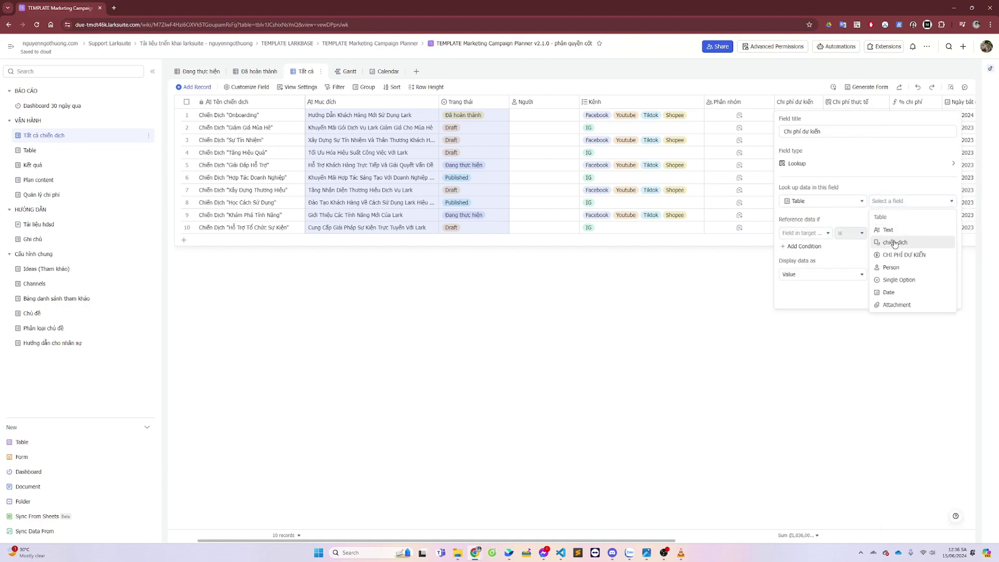
pyautogui.click(904, 254)
# Set the lookup condition to chiến dịch is Tên chiến dịch, apply the field change and widen the Chi phí dự kiến column
pyautogui.click(803, 233)
pyautogui.click(818, 276)
pyautogui.click(903, 233)
pyautogui.click(909, 260)
pyautogui.click(854, 273)
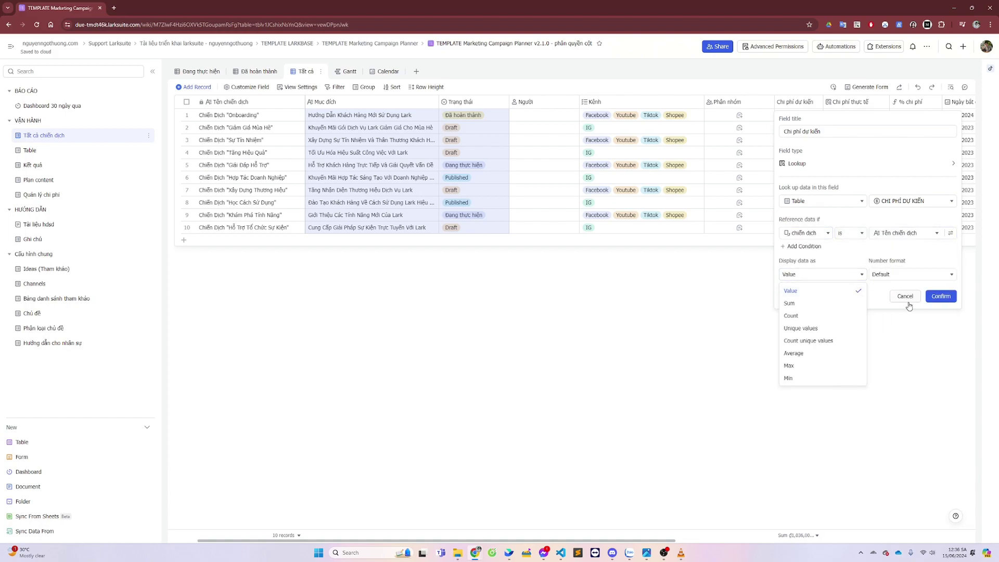
pyautogui.click(940, 296)
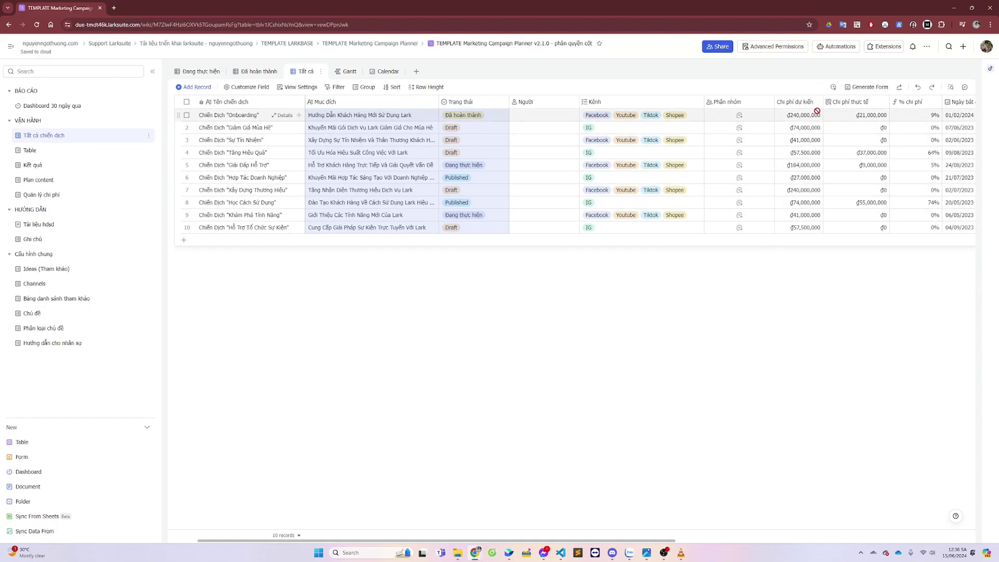
pyautogui.moveTo(840, 113); pyautogui.dragTo(840, 125)
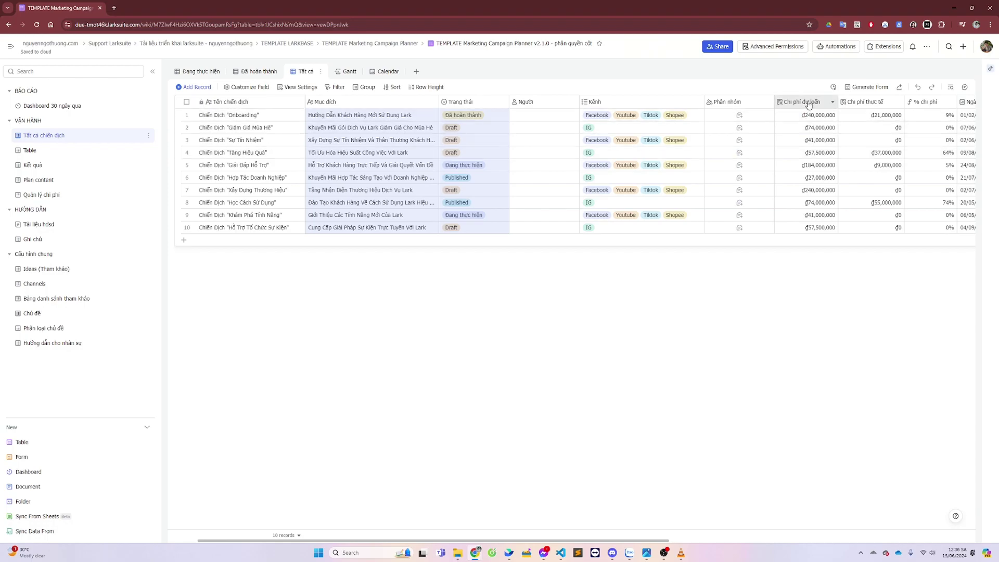
# Add a role named NHÂN VIÊN in the advanced permissions and give it View only access to Tất cả chiến dịch
pyautogui.click(747, 54)
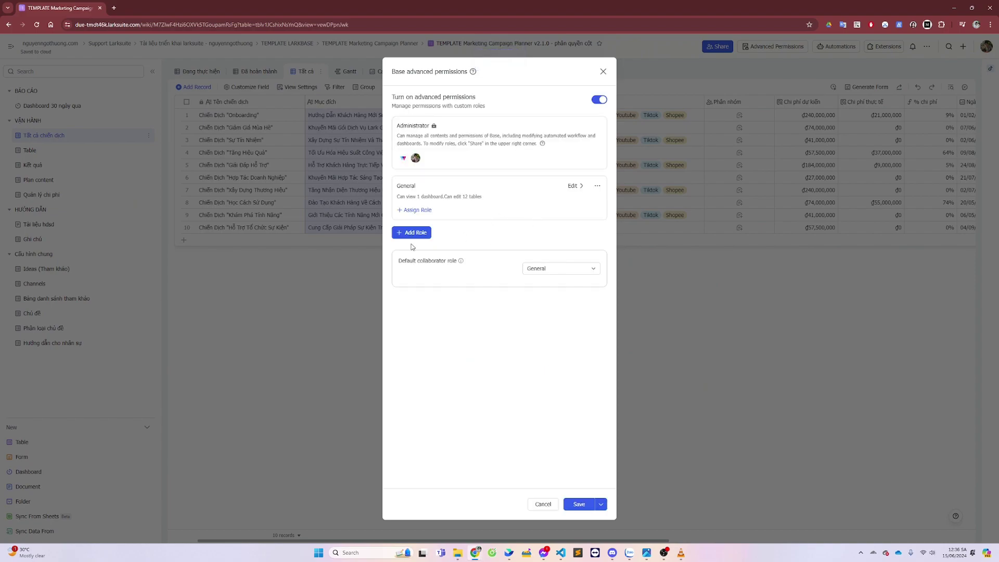
pyautogui.click(416, 210)
pyautogui.press('Escape')
pyautogui.click(412, 253)
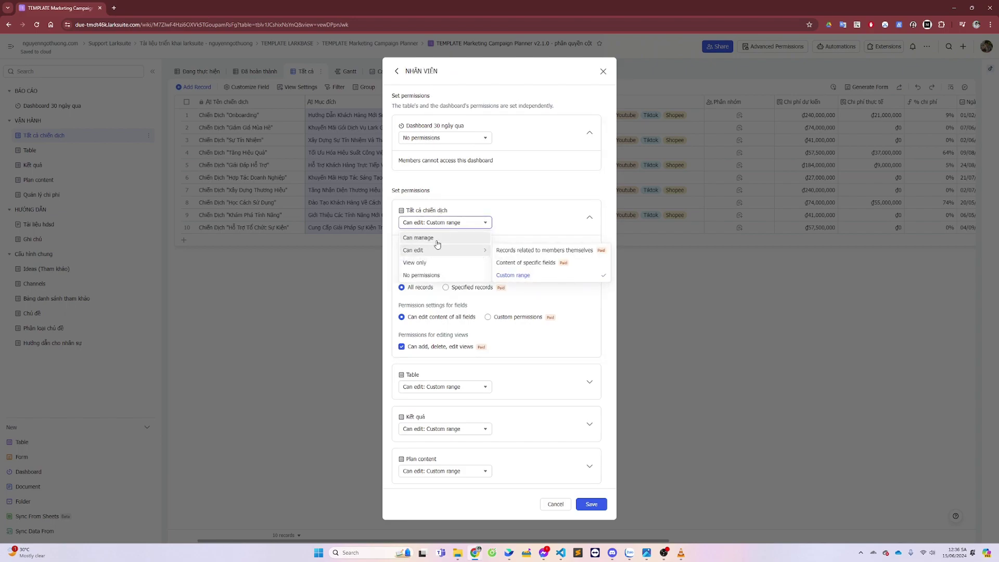
pyautogui.click(437, 262)
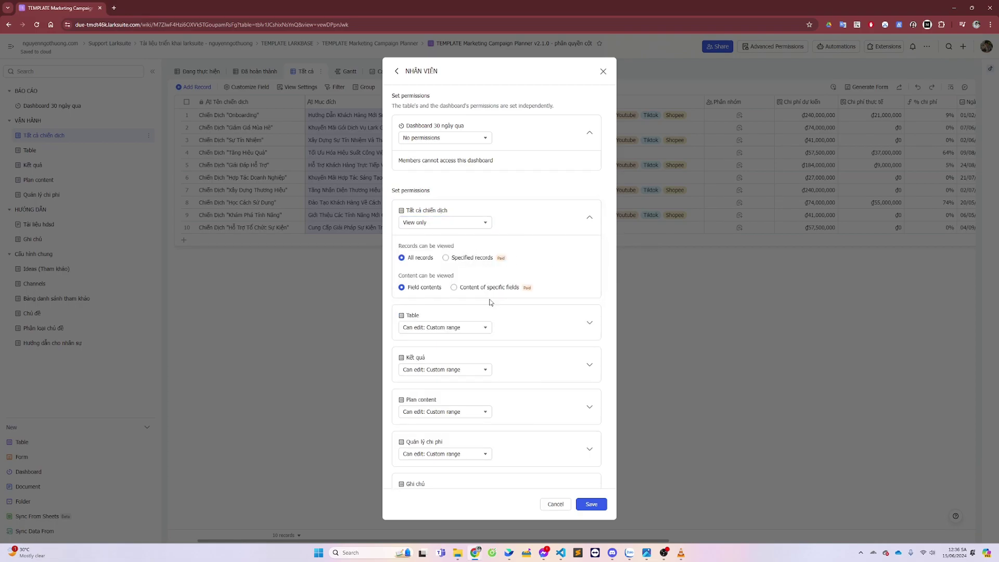
# Give the NHÂN VIÊN role No permissions on Table and View only access to Quản lý chi phí, and save the role
pyautogui.click(451, 331)
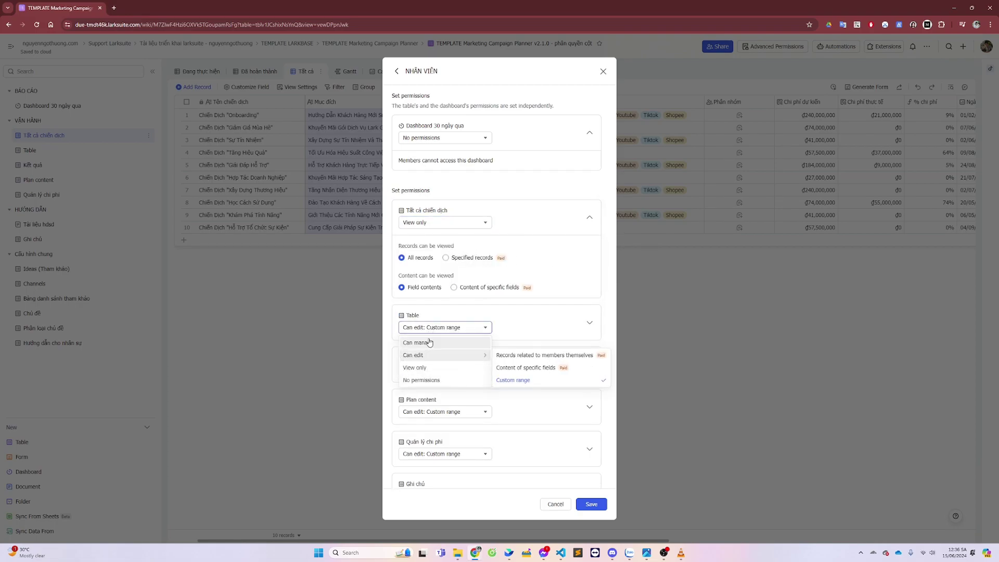
pyautogui.click(423, 380)
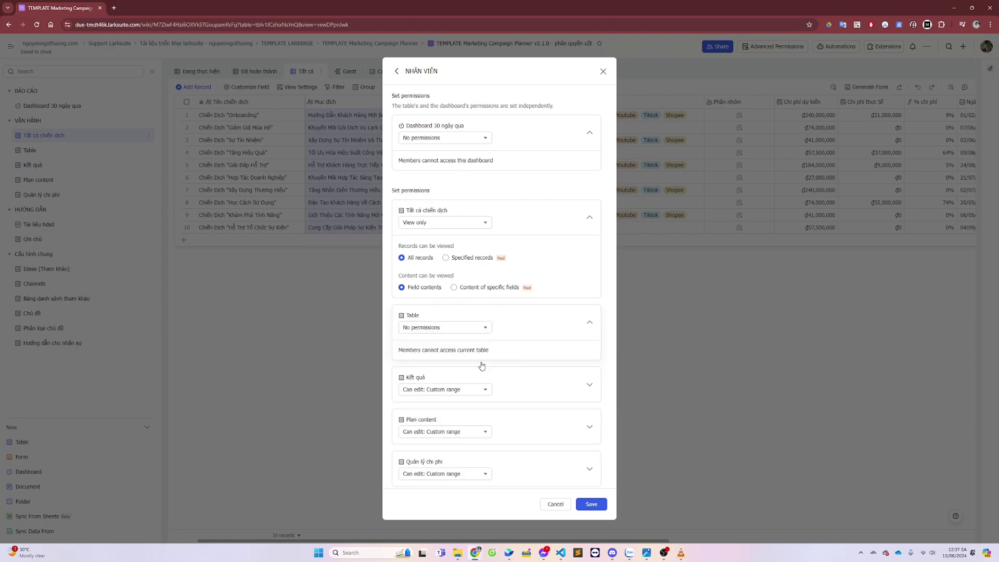
pyautogui.scroll(-3, 483, 360)
pyautogui.click(433, 401)
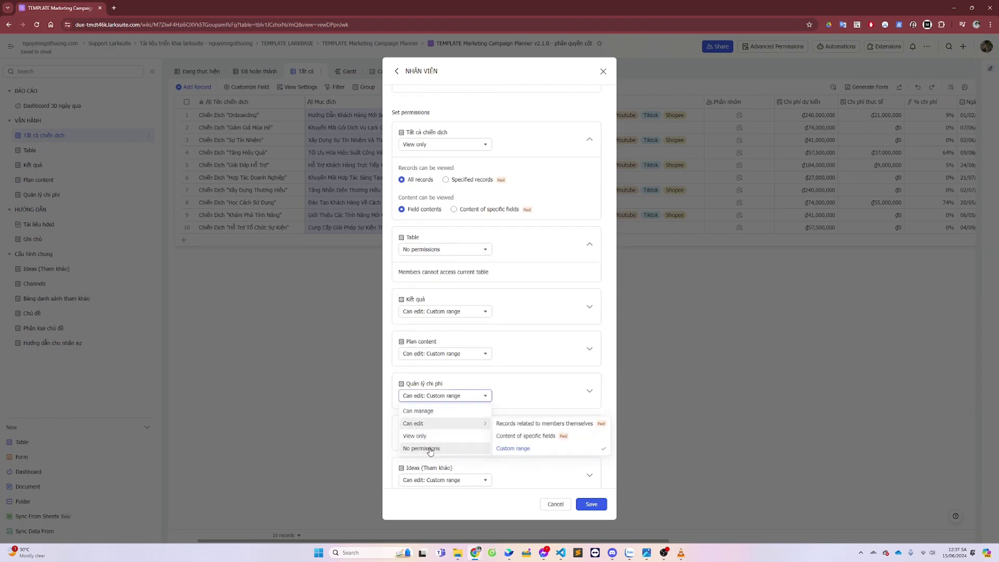
pyautogui.click(419, 442)
pyautogui.scroll(-3, 547, 374)
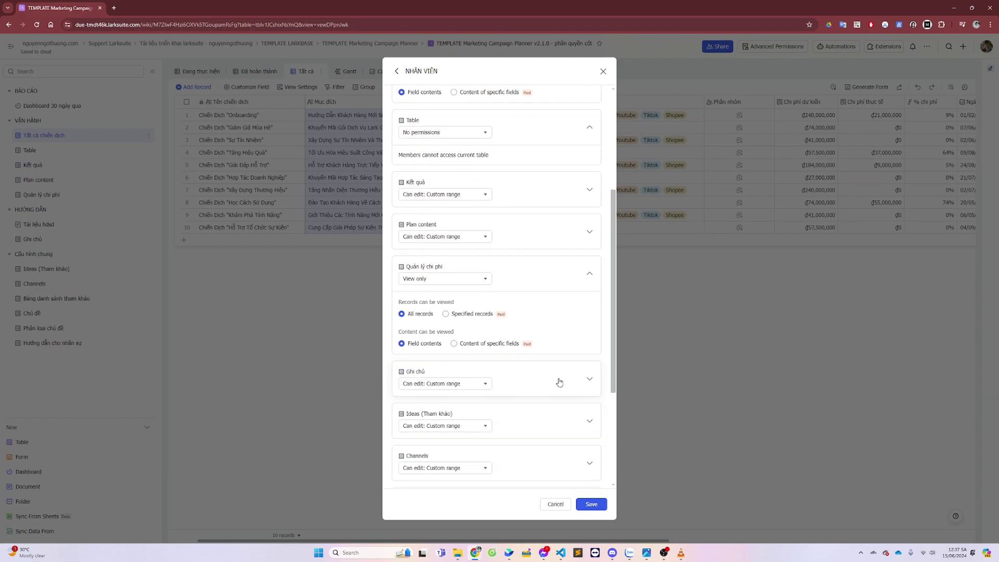
pyautogui.click(589, 505)
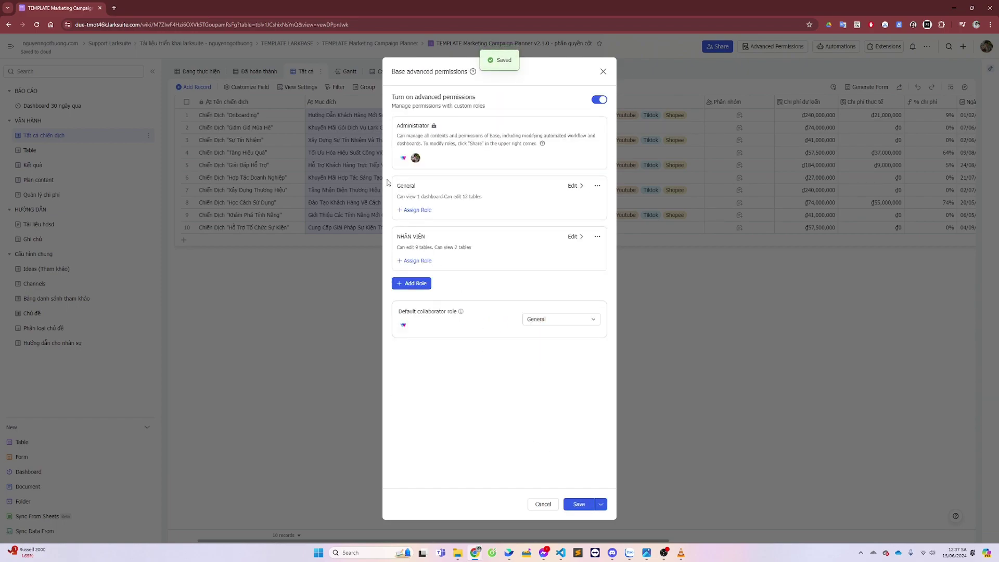
# Rename the General role as QUẢN LÝ, keep its table permissions, and save the role
pyautogui.click(415, 211)
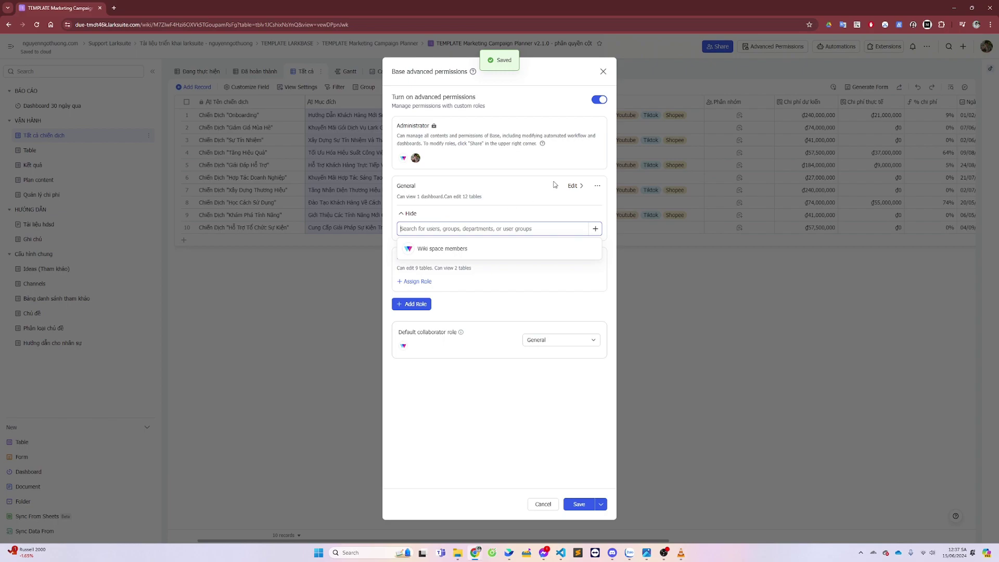
pyautogui.click(573, 186)
pyautogui.click(434, 72)
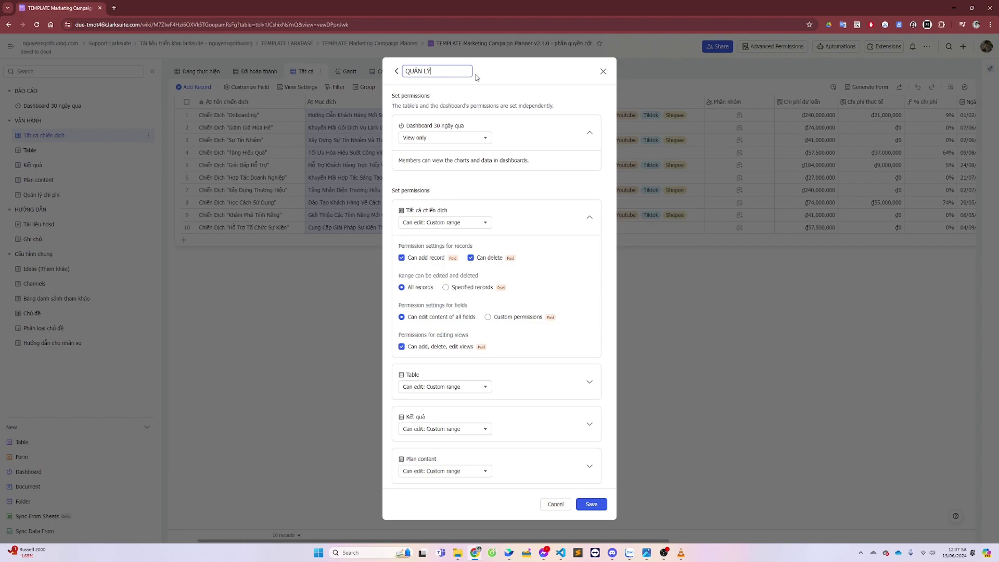
pyautogui.click(455, 223)
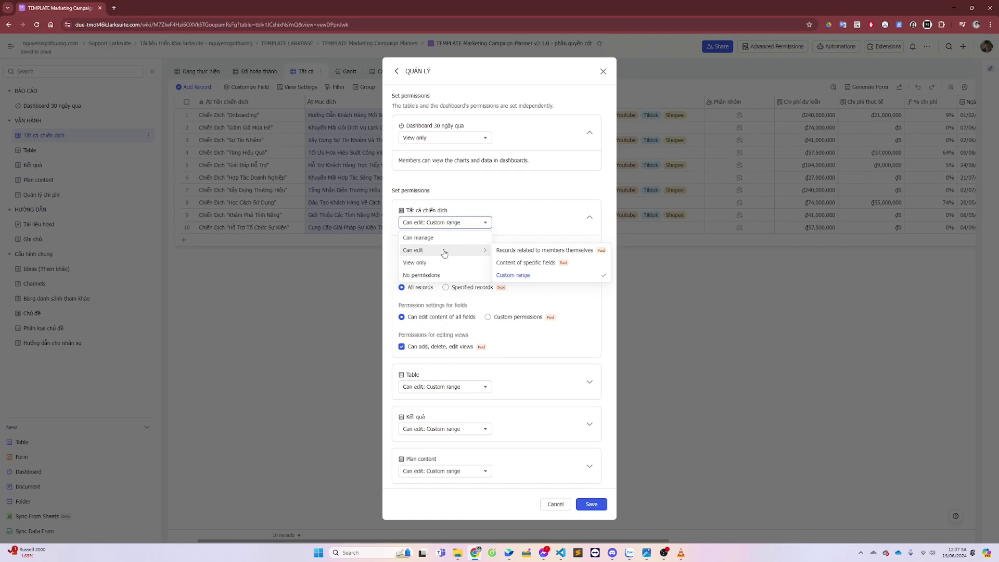
pyautogui.click(535, 74)
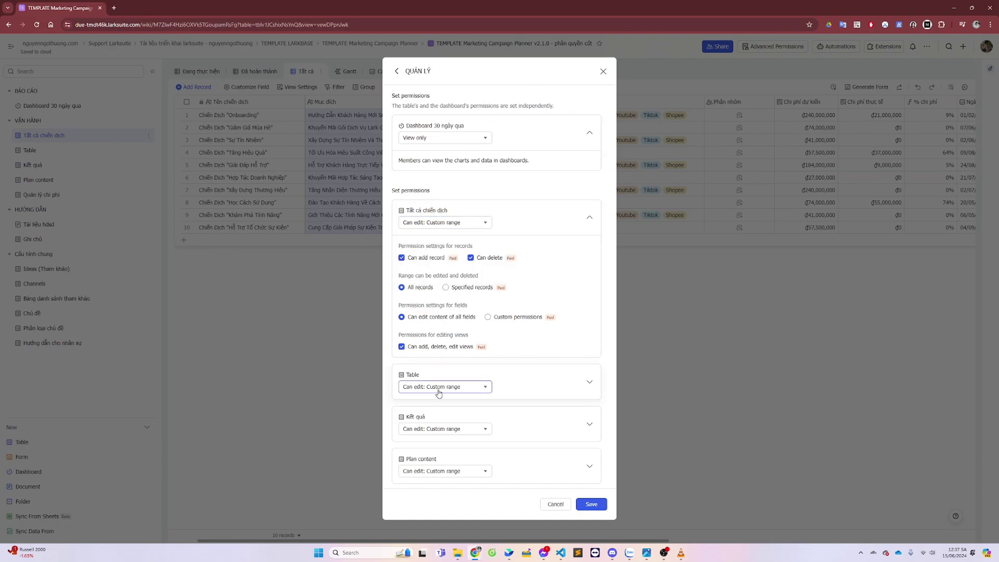
pyautogui.scroll(-5, 493, 417)
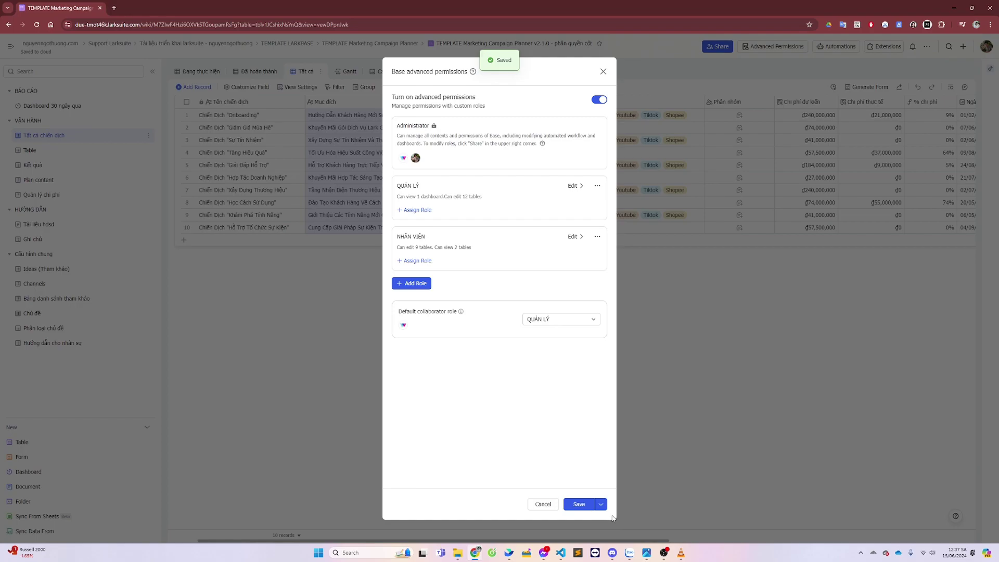
# Preview the saved permissions as the administrator, check Table and Tất cả chiến dịch, and exit the preview
pyautogui.moveTo(602, 513)
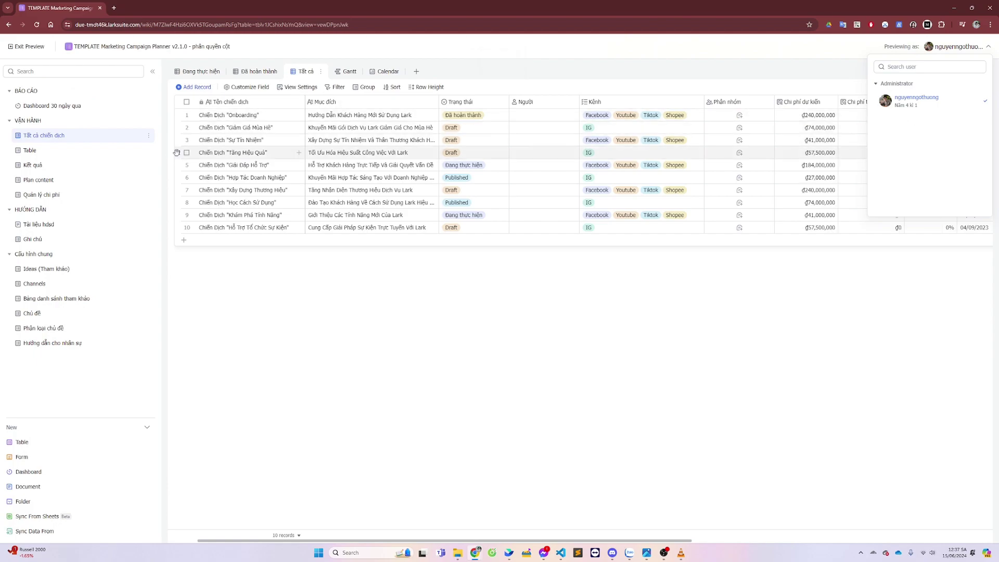
pyautogui.click(89, 155)
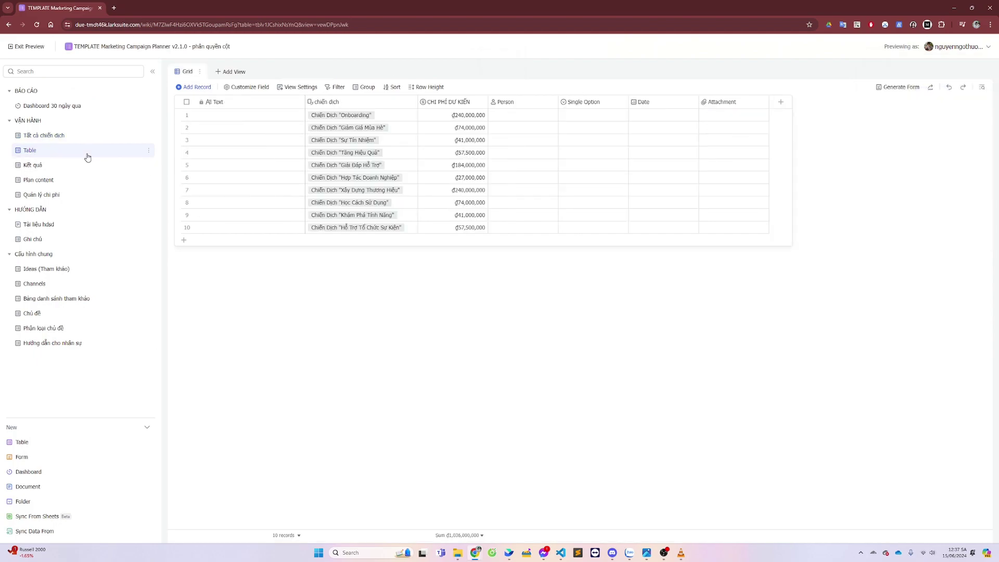
pyautogui.click(45, 136)
pyautogui.click(985, 47)
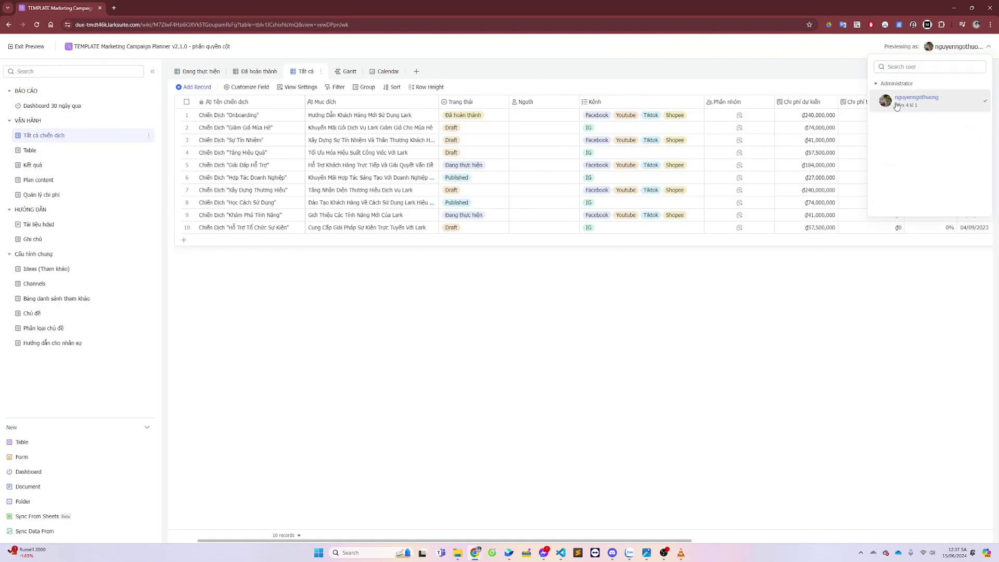
pyautogui.click(30, 49)
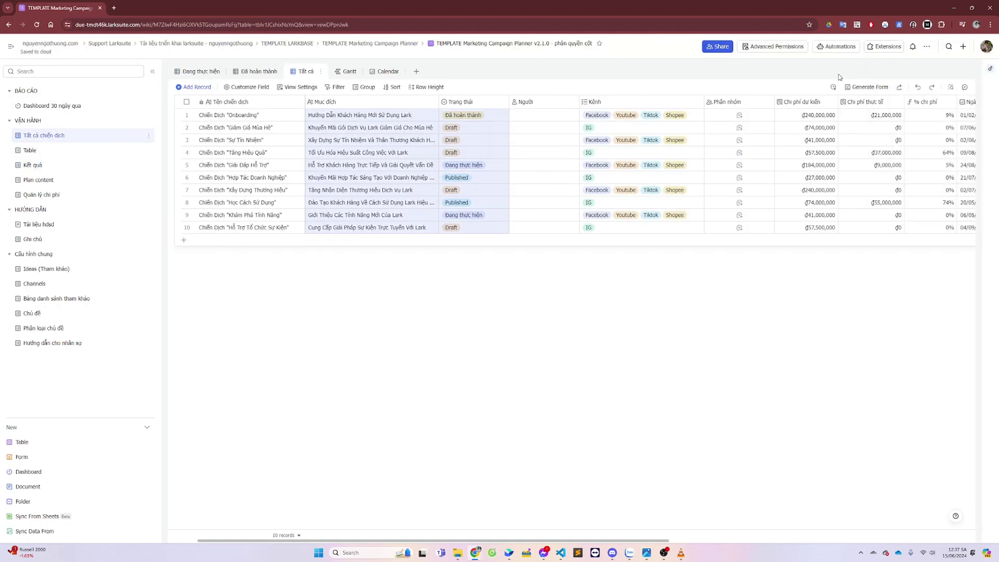
# Assign the Lark support user to the QUẢN LÝ role in the advanced permissions
pyautogui.click(777, 46)
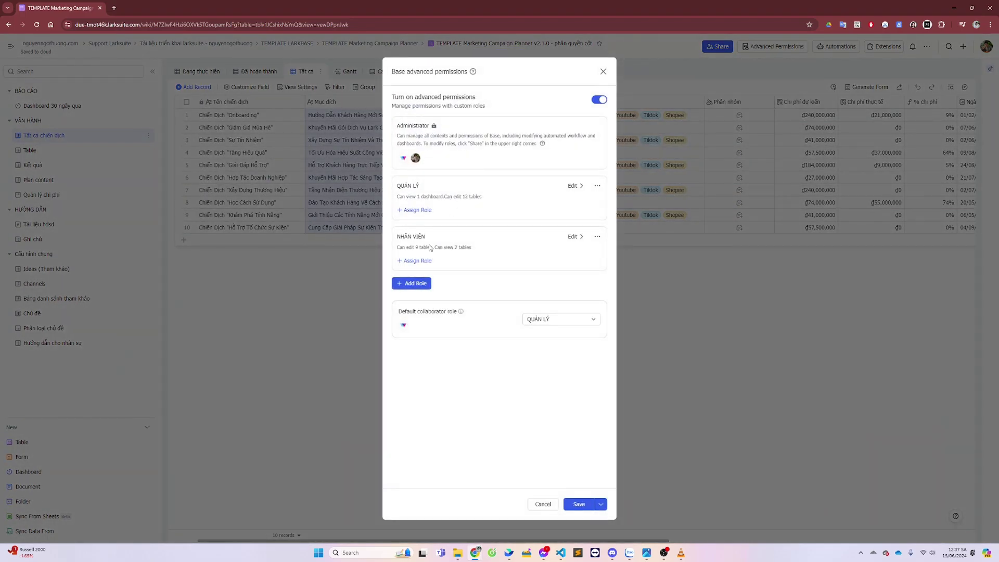
pyautogui.click(407, 210)
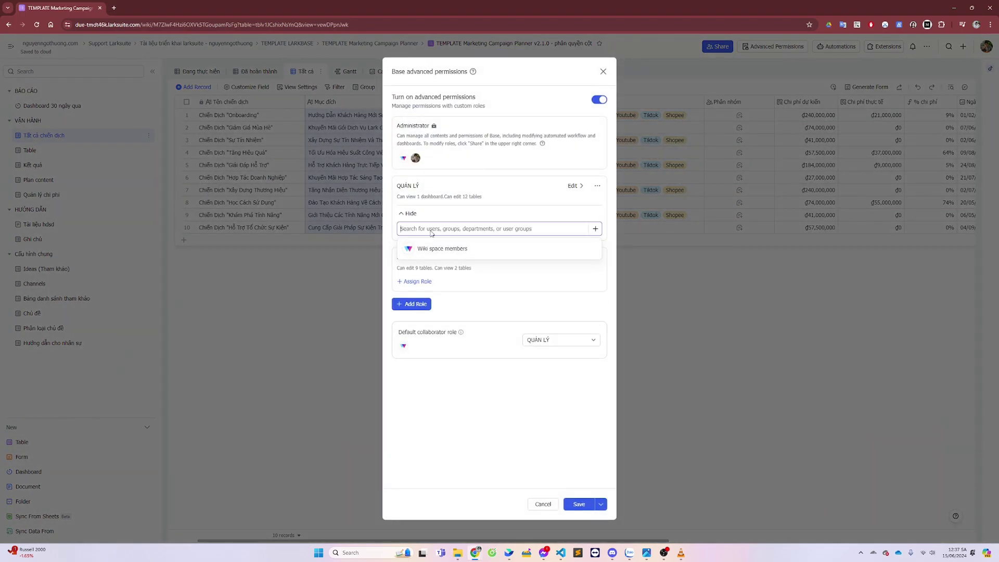
pyautogui.write('IT.')
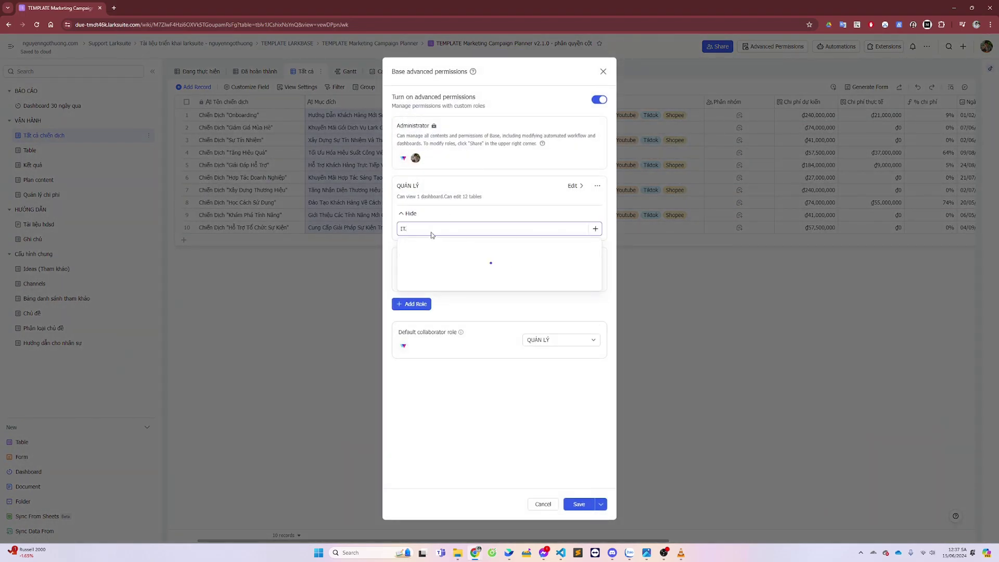
pyautogui.click(469, 250)
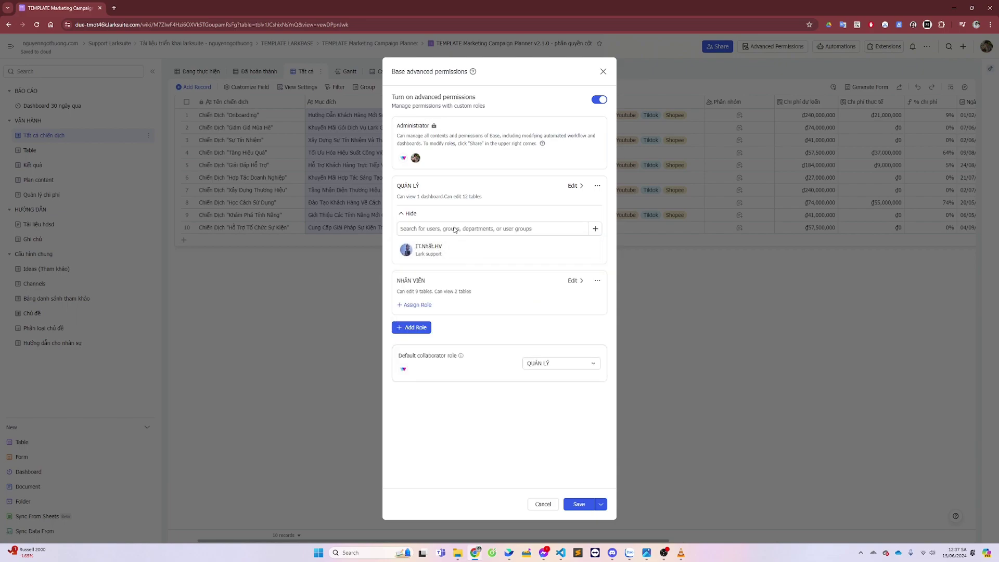
# Assign the Lark template user to the NHÂN VIÊN role and save the permissions with a preview
pyautogui.click(422, 304)
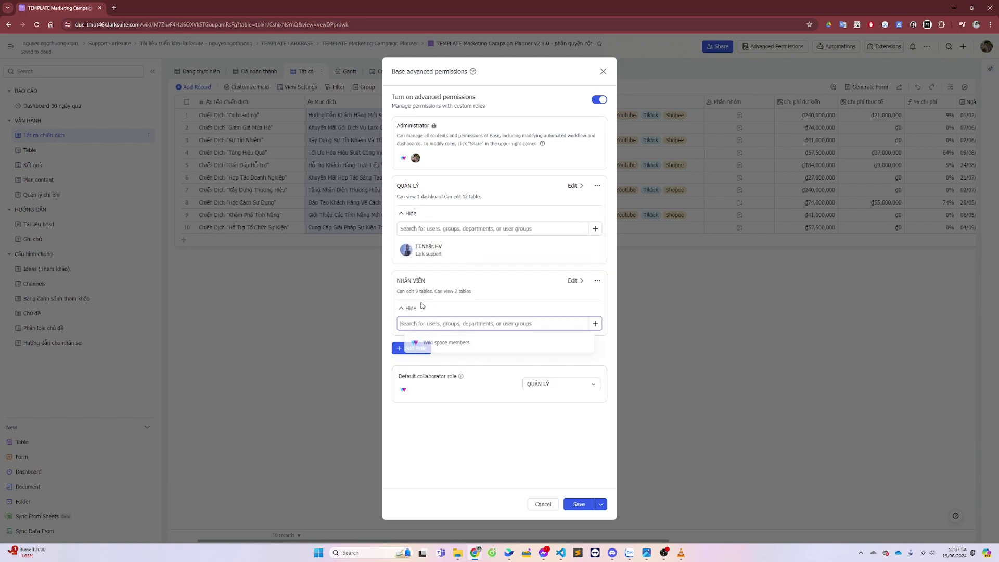
pyautogui.write('IT.')
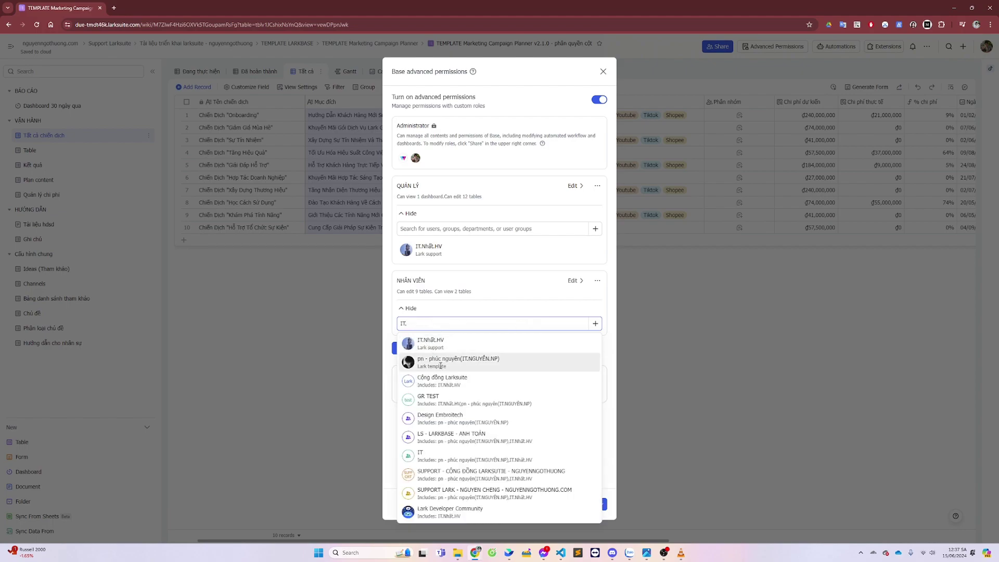
pyautogui.click(473, 357)
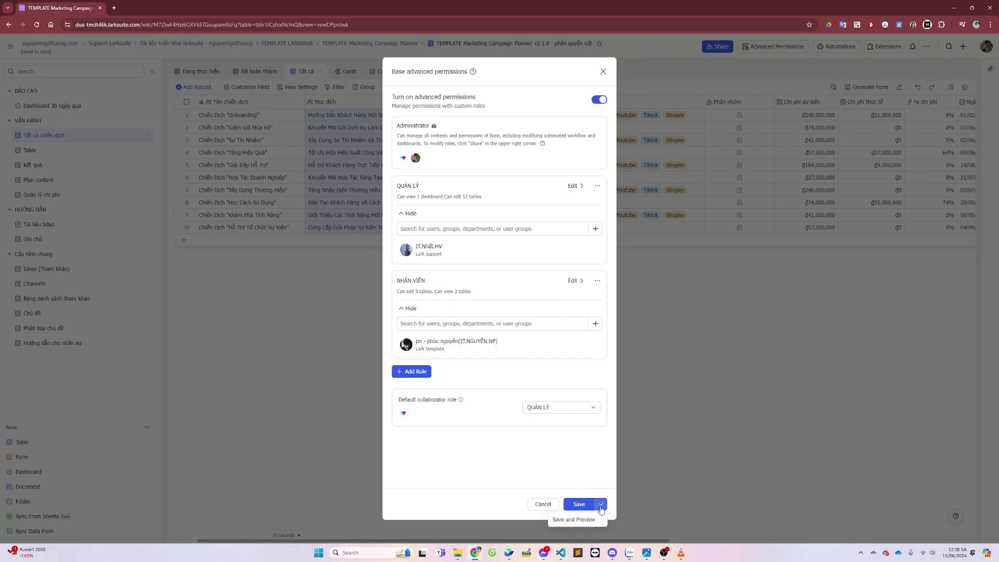
pyautogui.click(583, 508)
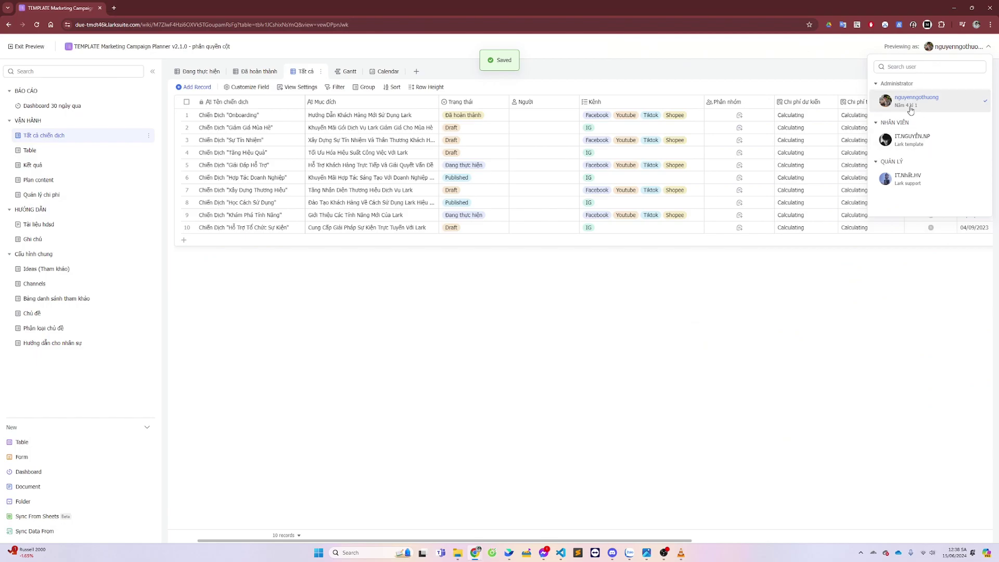
# Preview the Base as the NHÂN VIÊN member and examine the Chi phí dự kiến field in Tất cả chiến dịch
pyautogui.click(897, 136)
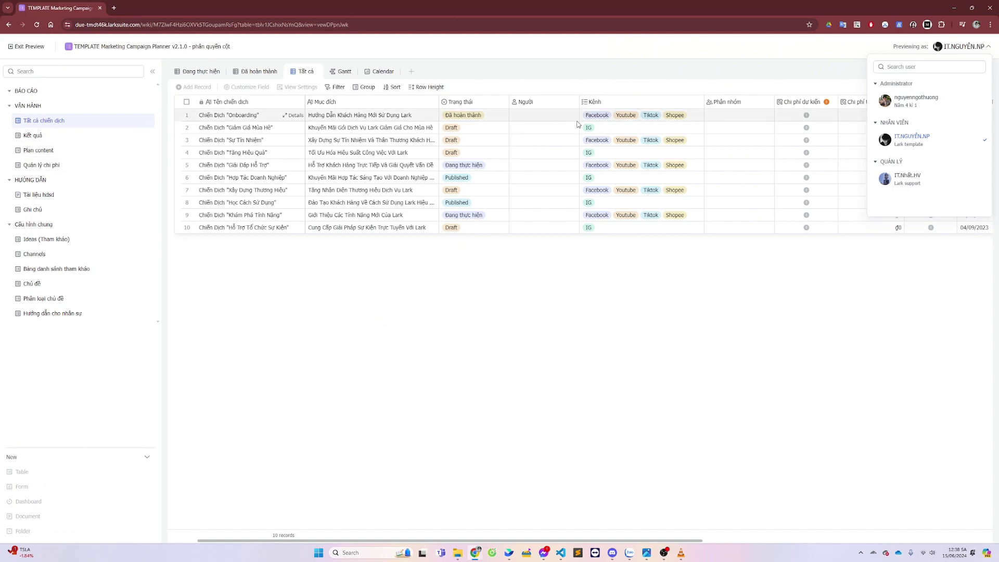
pyautogui.click(665, 104)
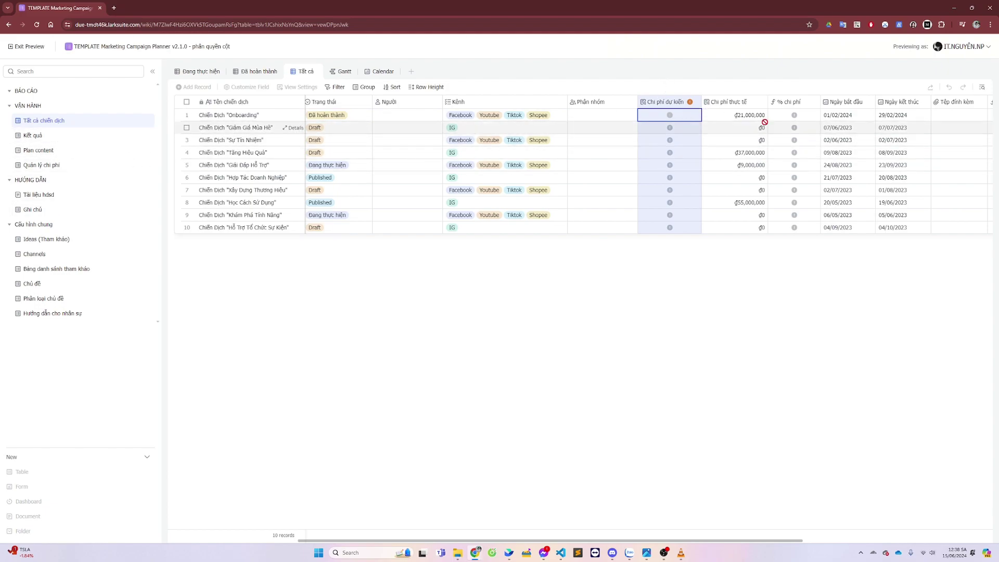
# Check Chi phí thực tế, Quản lý chi phí and Kết quả in the NHÂN VIÊN preview, and exit the preview
pyautogui.press('Right')
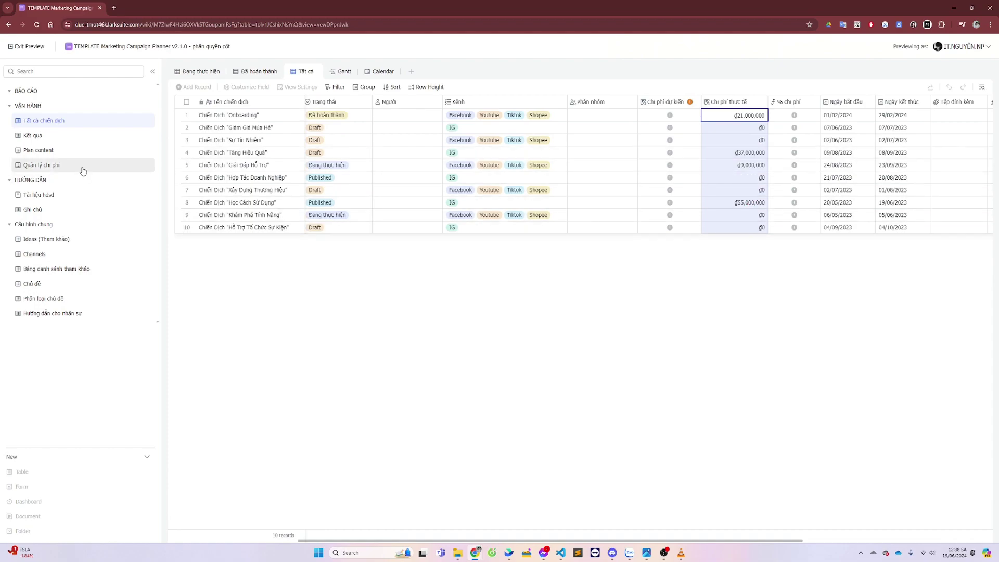
pyautogui.click(82, 167)
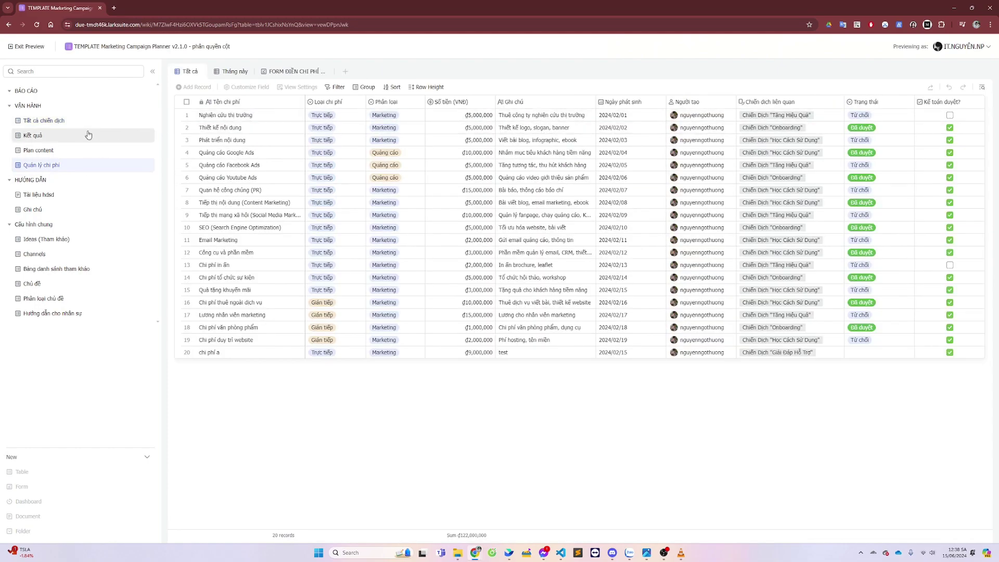
pyautogui.click(86, 135)
pyautogui.click(978, 46)
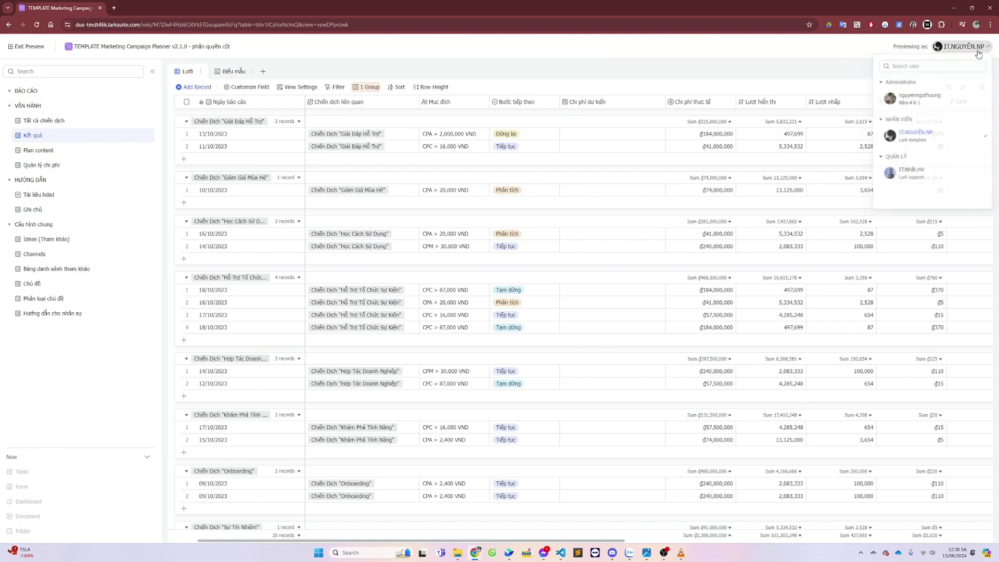
pyautogui.click(31, 47)
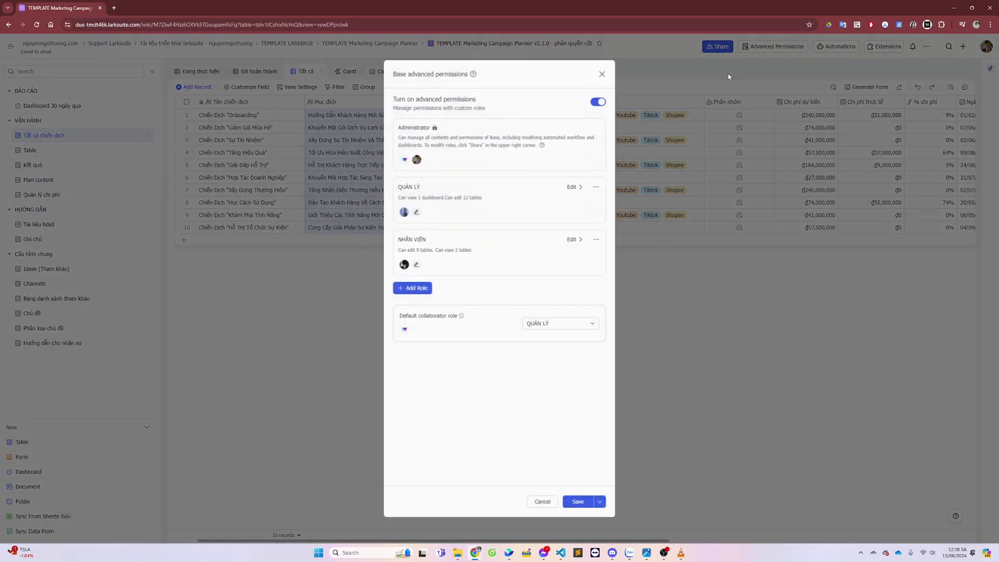
# Set the NHÂN VIÊN role's access to the Quản lý chi phí table to No permissions and save with a preview
pyautogui.click(571, 240)
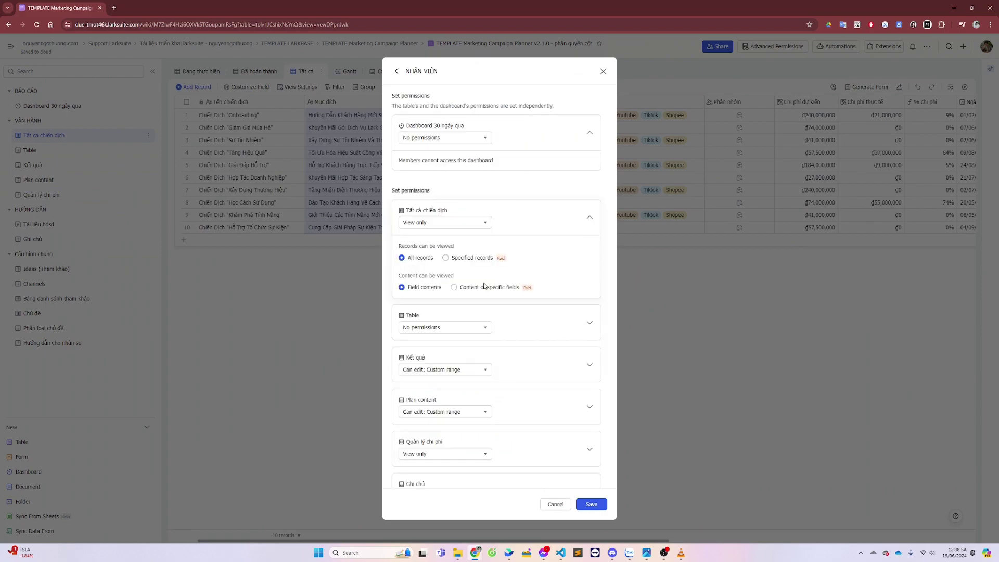
pyautogui.click(429, 456)
pyautogui.click(412, 504)
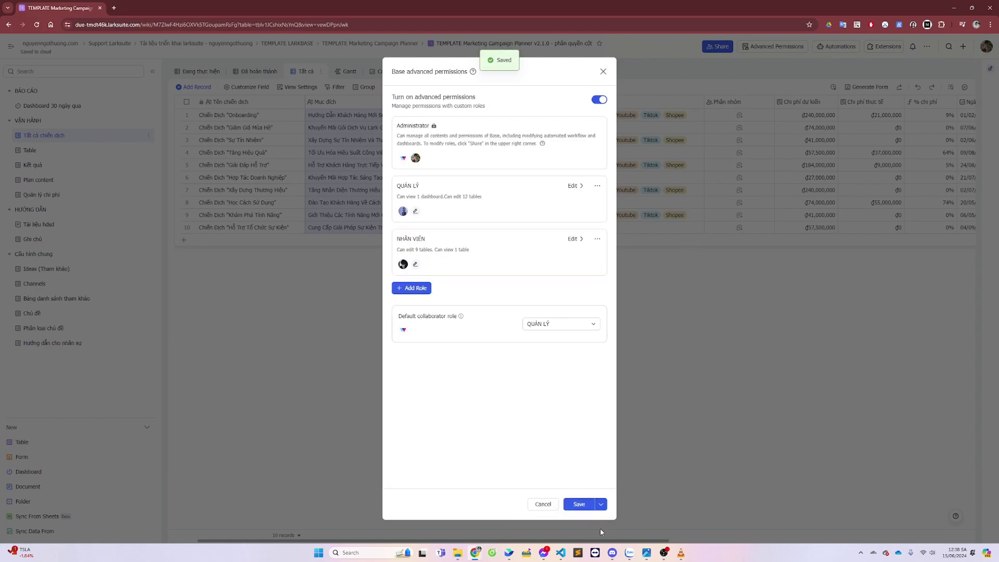
pyautogui.click(602, 504)
pyautogui.click(592, 522)
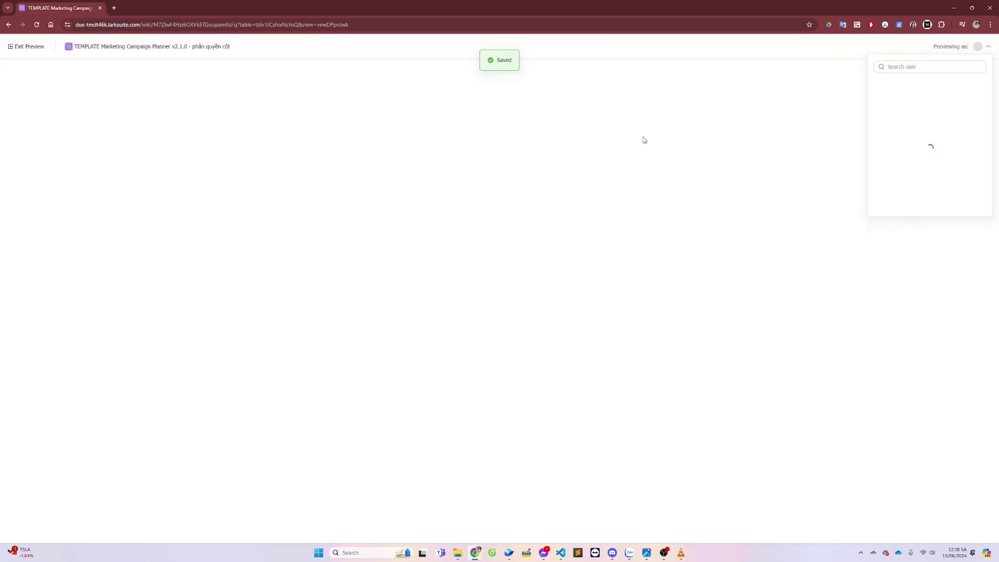
# Preview the Base as the NHÂN VIÊN member and check the Chi phí dự kiến, Chi phí thực tế and % chi phí fields
pyautogui.click(916, 179)
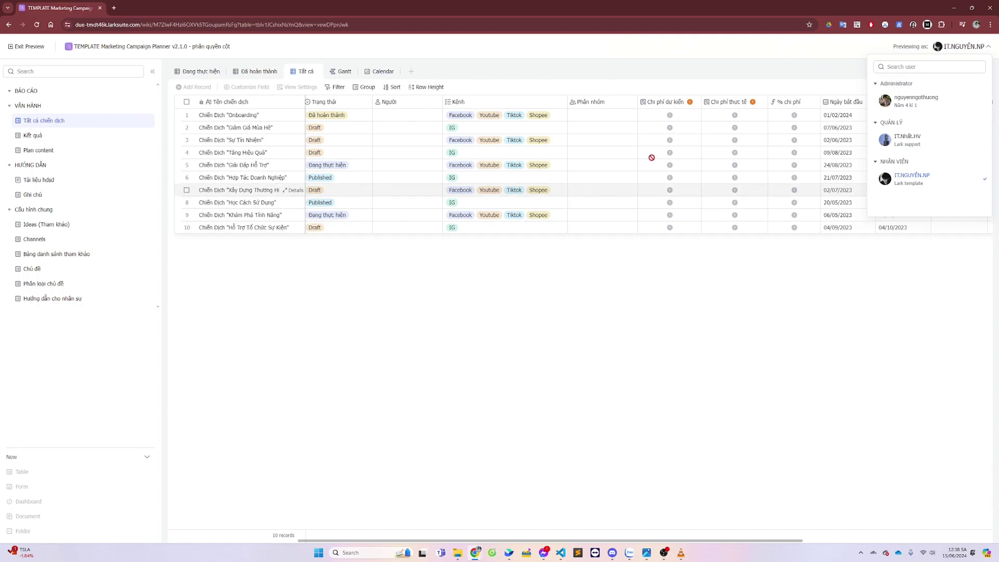
pyautogui.click(671, 115)
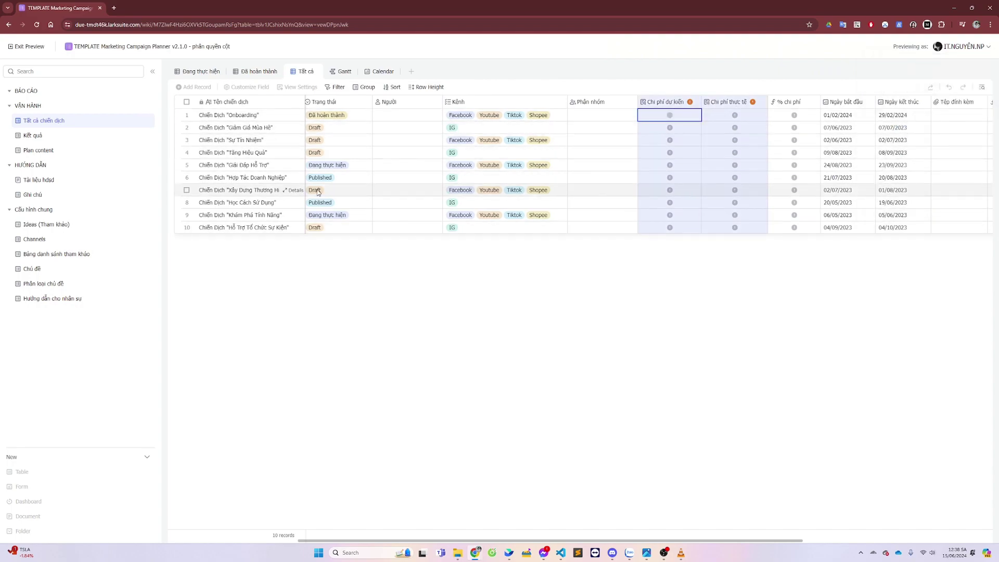
pyautogui.click(801, 115)
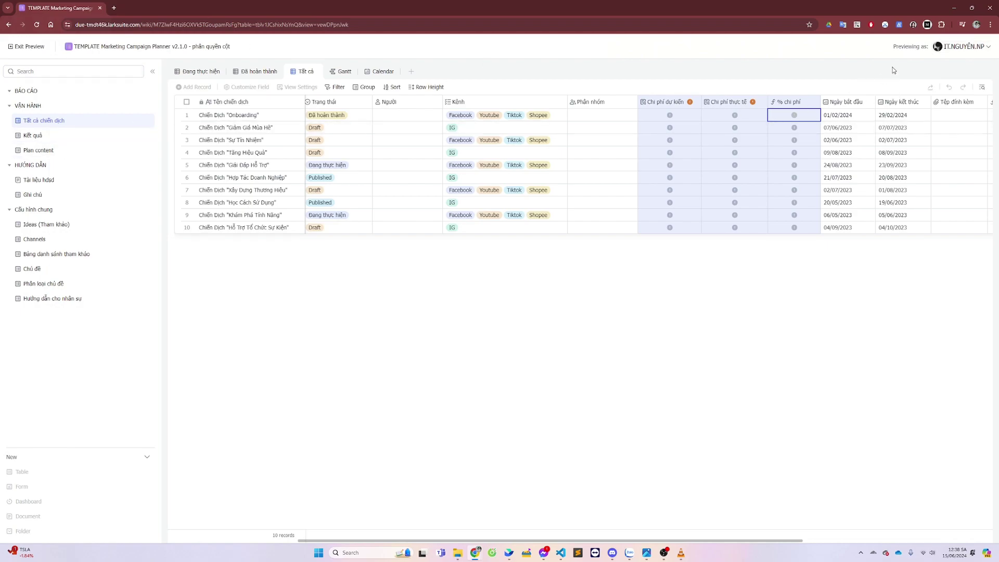
# Switch the preview to the QUẢN LÝ member and inspect the Chi phí dự kiến and Chi phí thực tế values in Tất cả chiến dịch
pyautogui.click(961, 46)
pyautogui.click(935, 142)
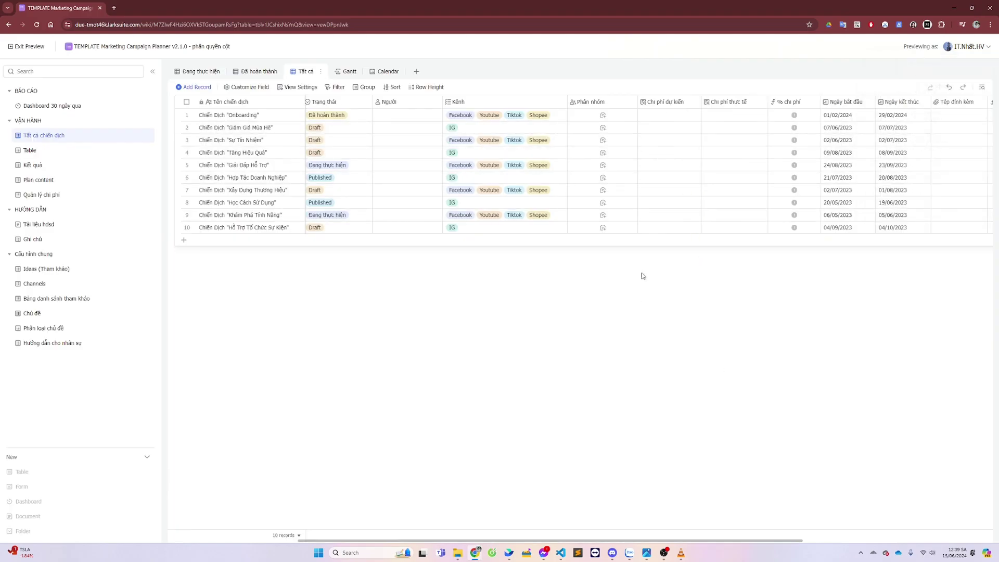
pyautogui.moveTo(680, 118); pyautogui.dragTo(698, 225)
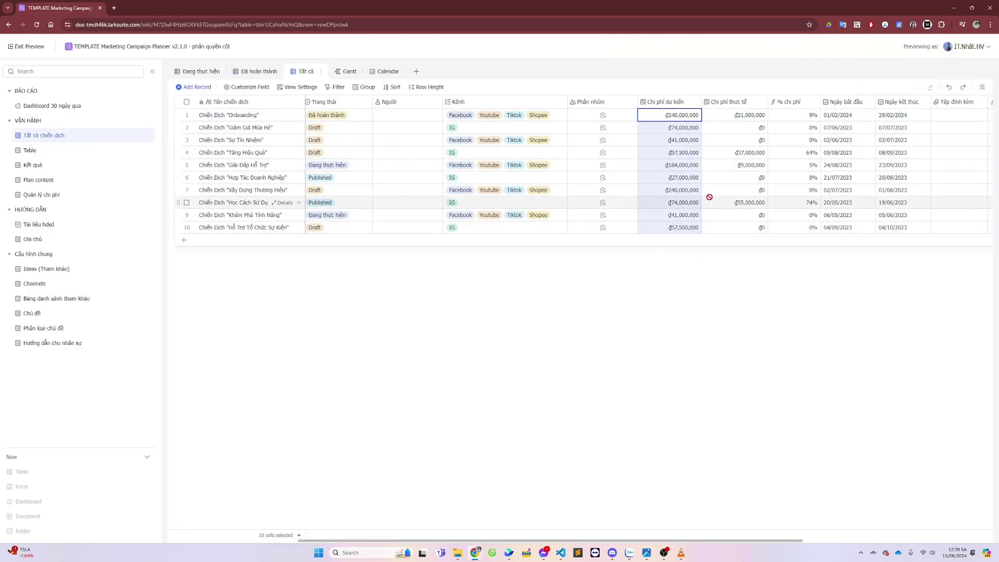
pyautogui.moveTo(754, 115); pyautogui.dragTo(739, 224)
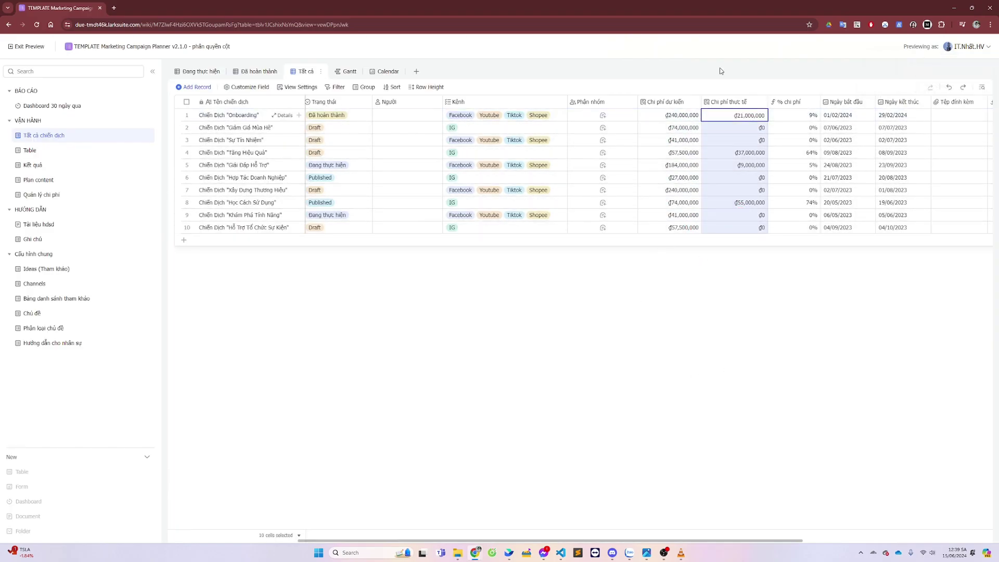
# Inspect the cost amounts in Table and Quản lý chi phí as the QUẢN LÝ member, and compare the two cost columns in Tất cả chiến dịch
pyautogui.click(62, 150)
pyautogui.moveTo(403, 118); pyautogui.dragTo(455, 228)
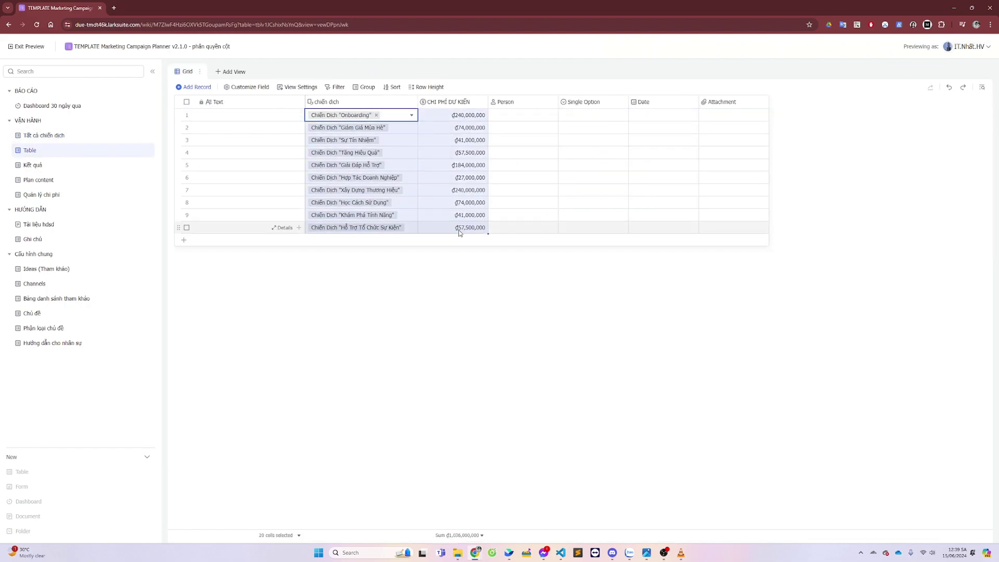
pyautogui.click(51, 198)
pyautogui.moveTo(458, 115); pyautogui.dragTo(452, 353)
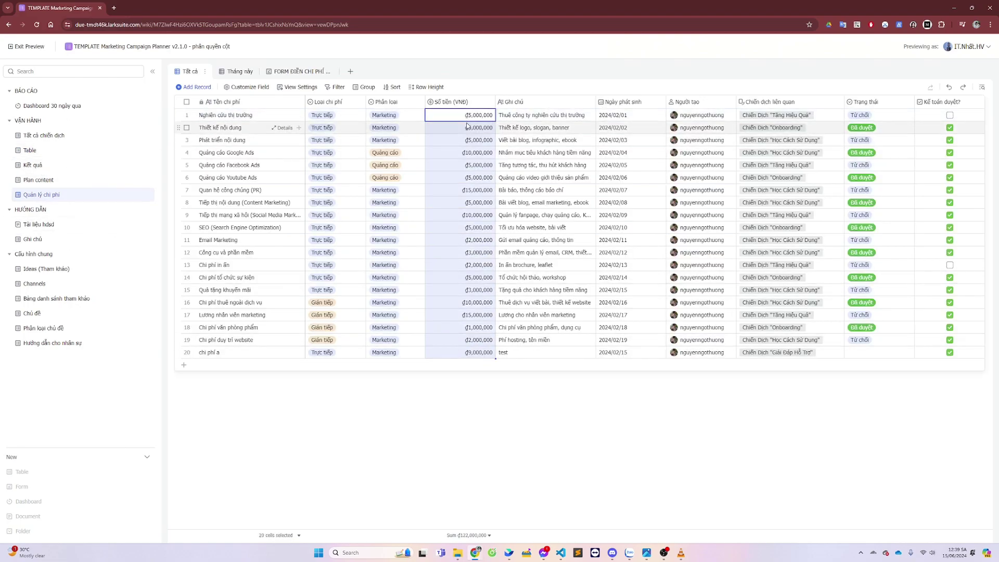
pyautogui.click(73, 136)
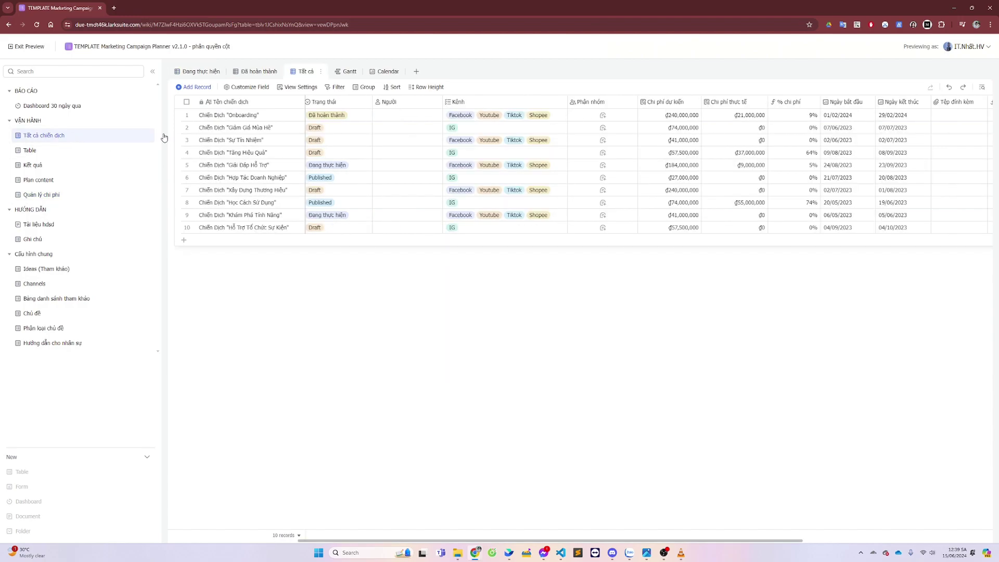
pyautogui.moveTo(674, 101); pyautogui.dragTo(766, 105)
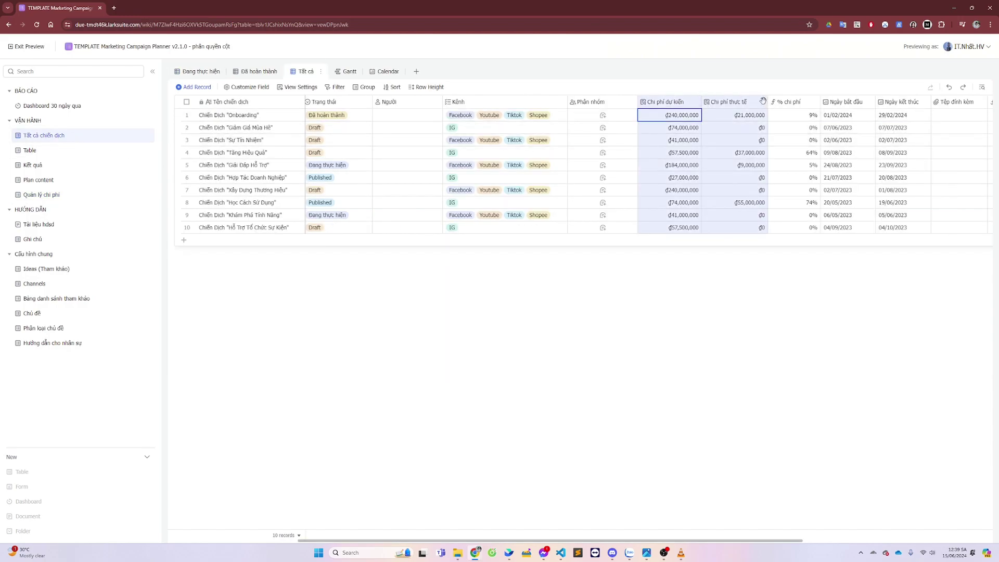